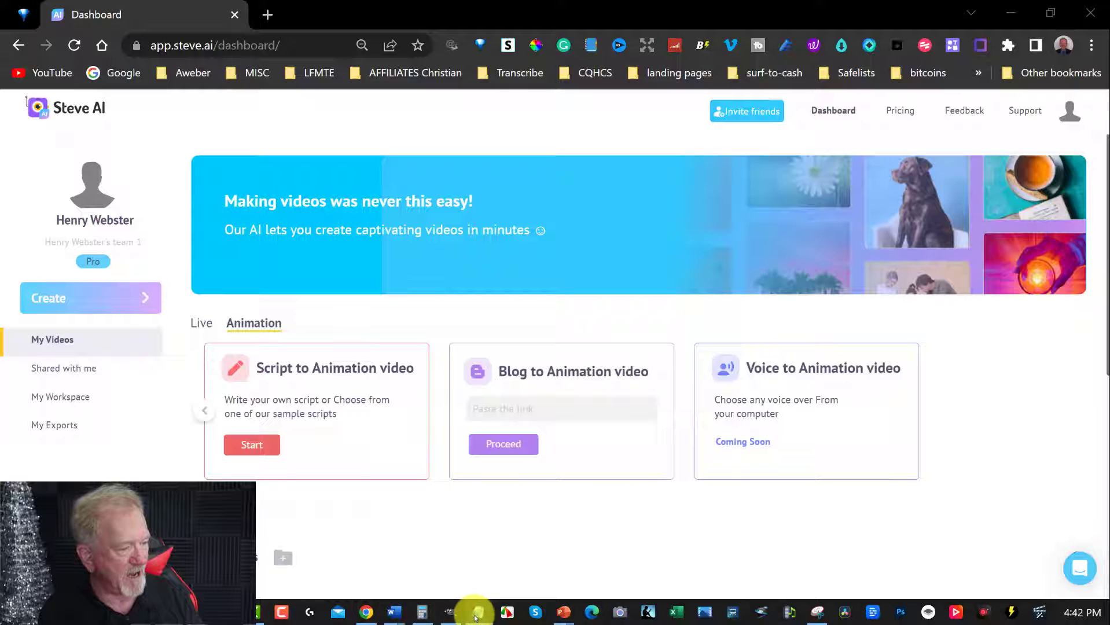
Step: Copy the full Anger Management Tips article from Notepad, then minimize Notepad
mouse_move(478, 612)
left_click(619, 560)
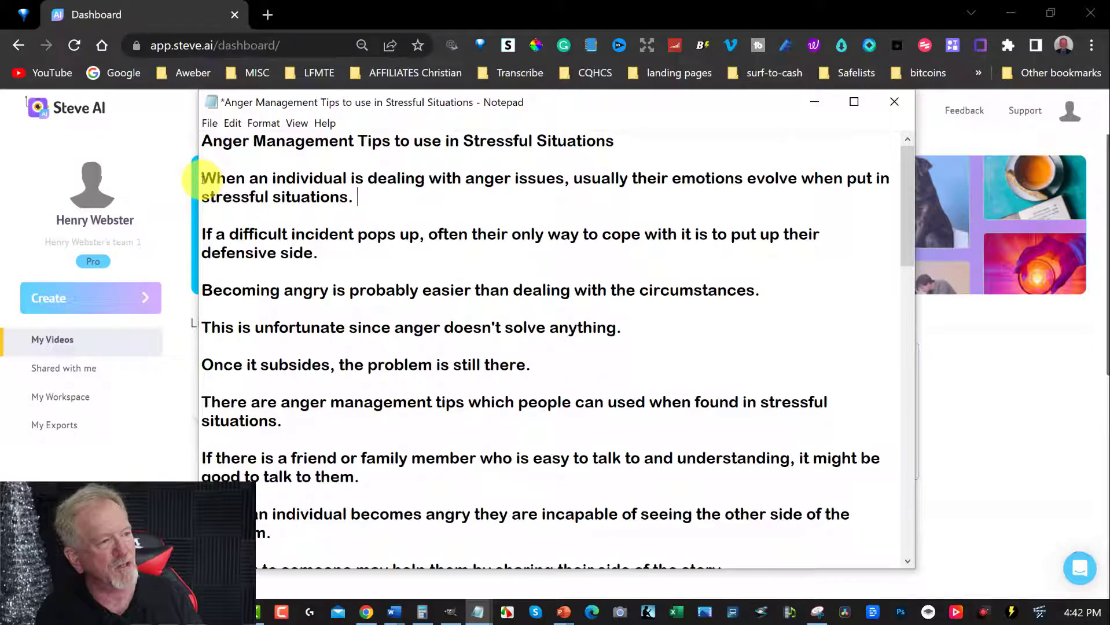
left_click_drag(207, 179, 925, 613)
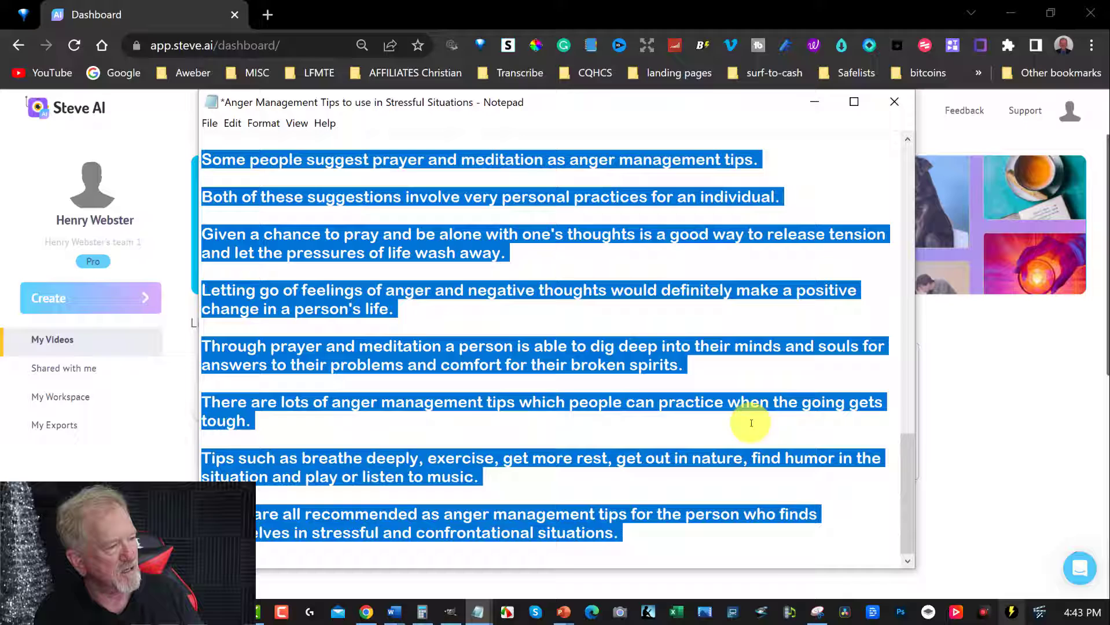
right_click(391, 238)
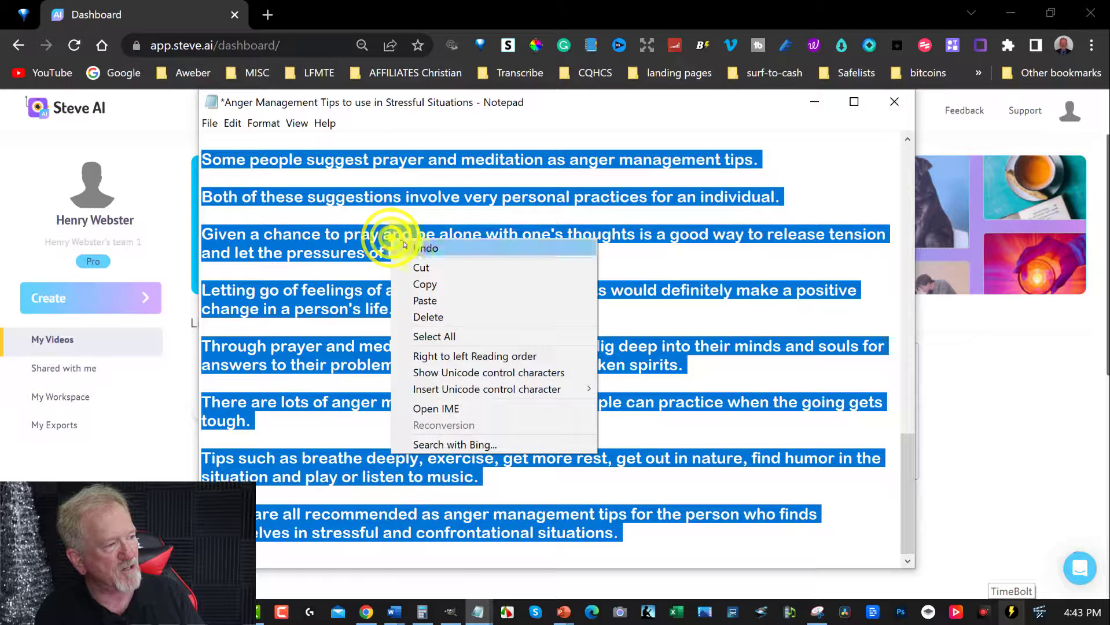
left_click(423, 285)
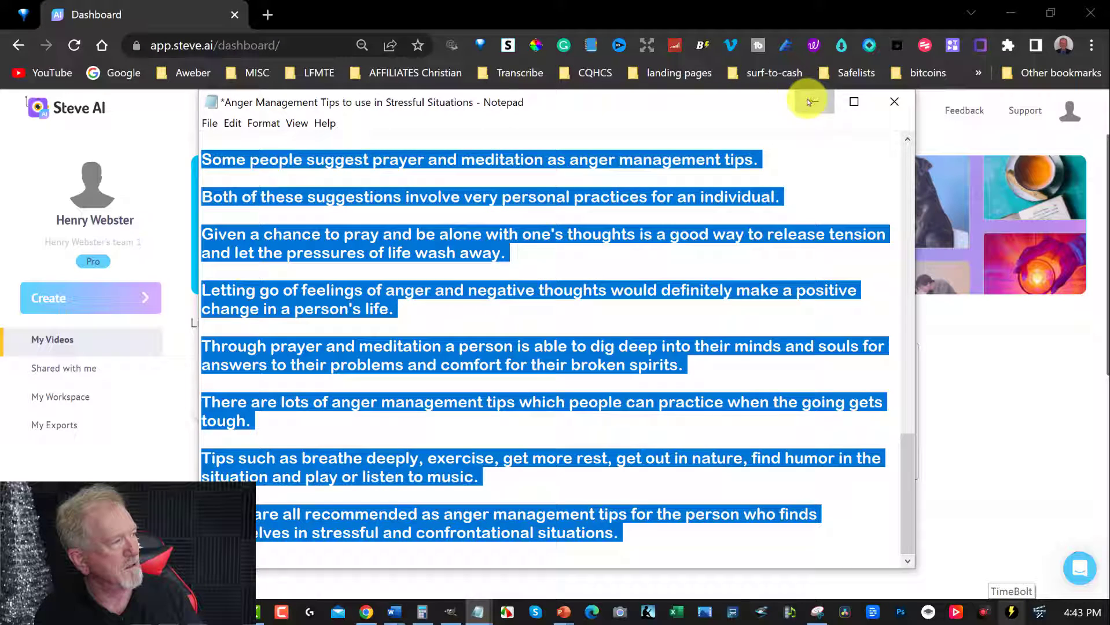
left_click(814, 101)
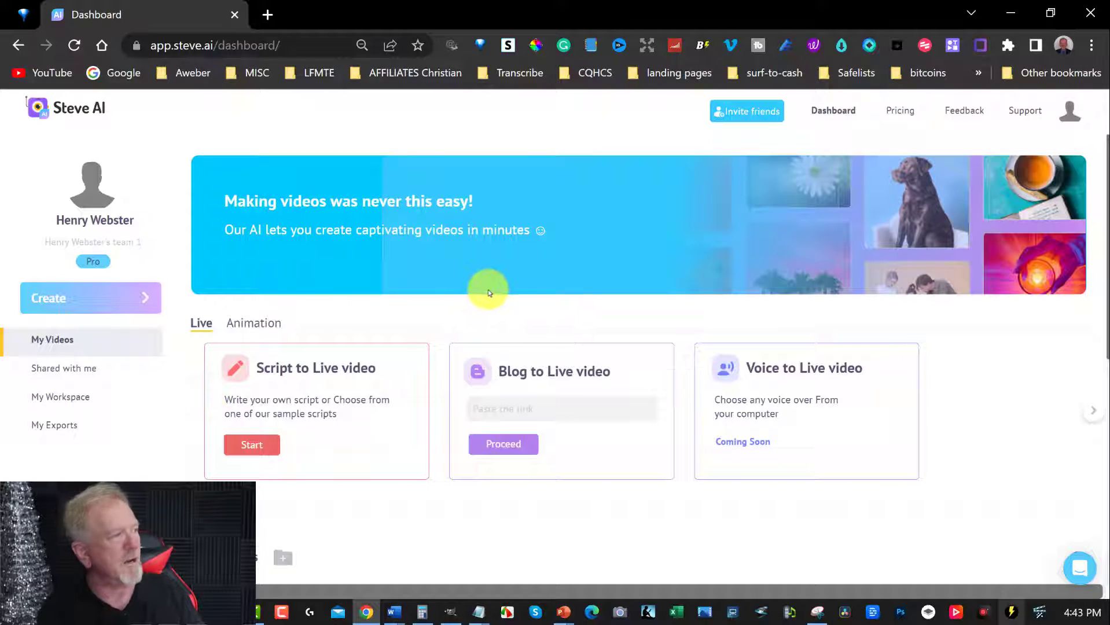
Step: Open the Steve AI Pricing page and switch the account to the second team workspace
left_click(900, 112)
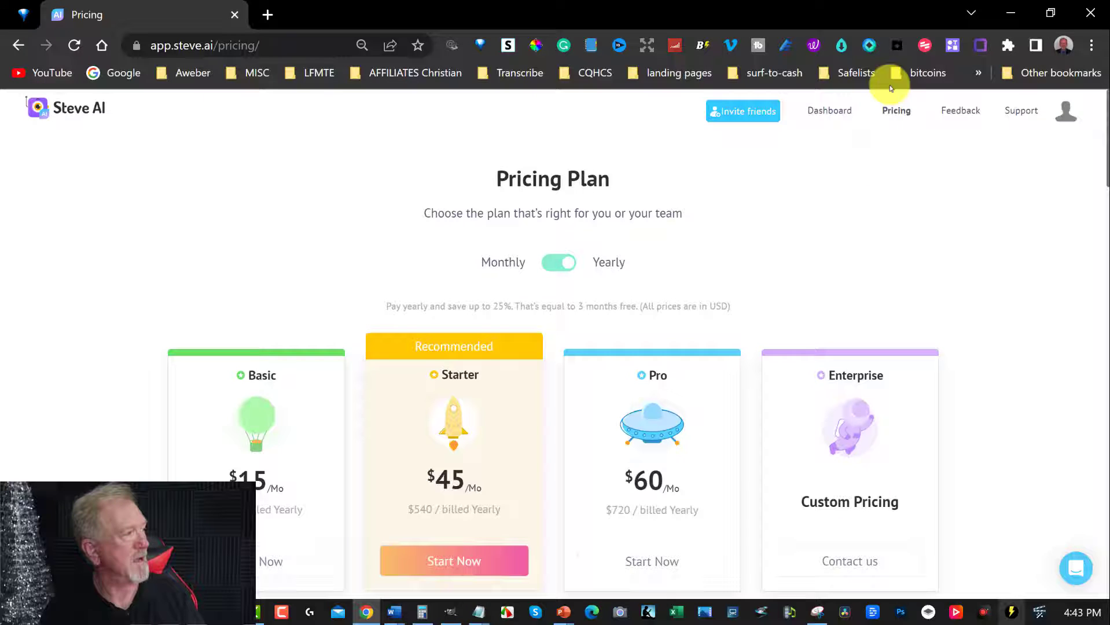
left_click(1068, 114)
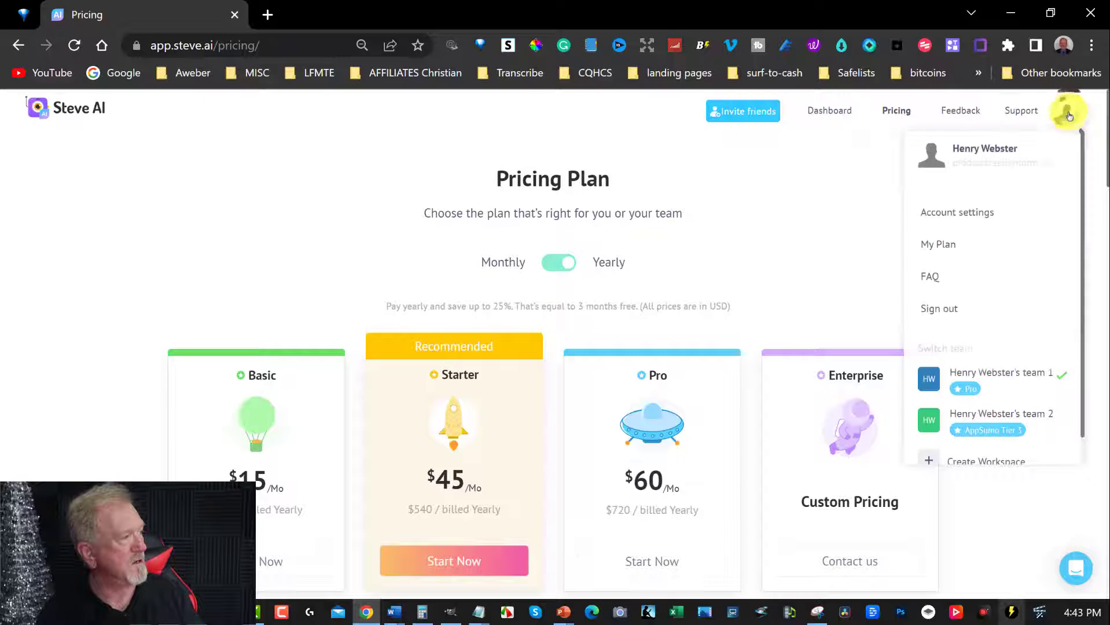
left_click(992, 432)
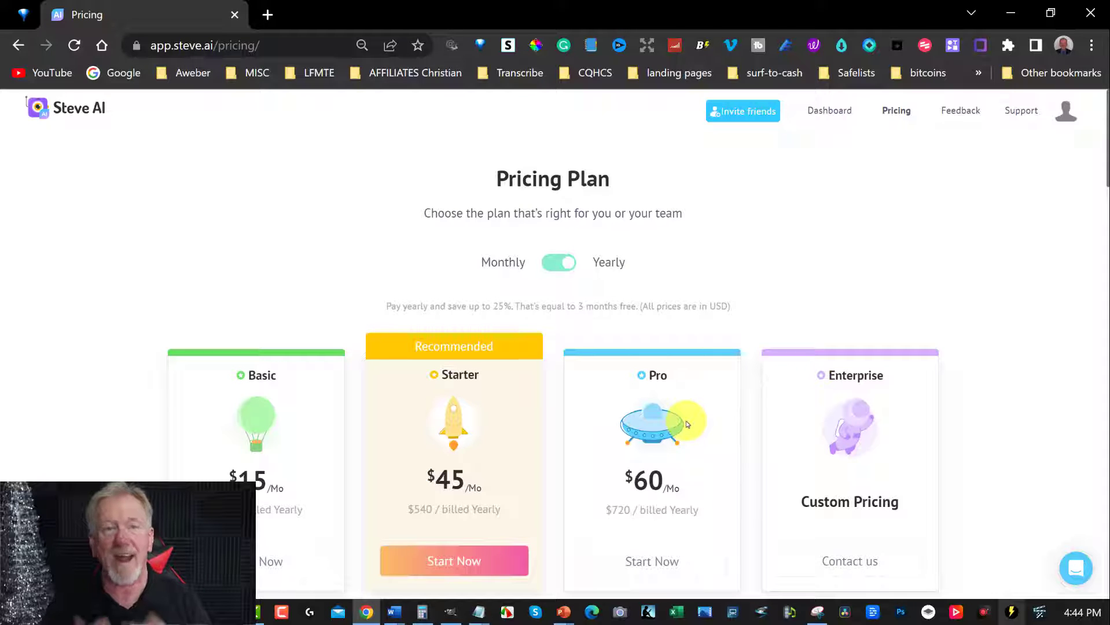
scroll(680, 408, "down", 5)
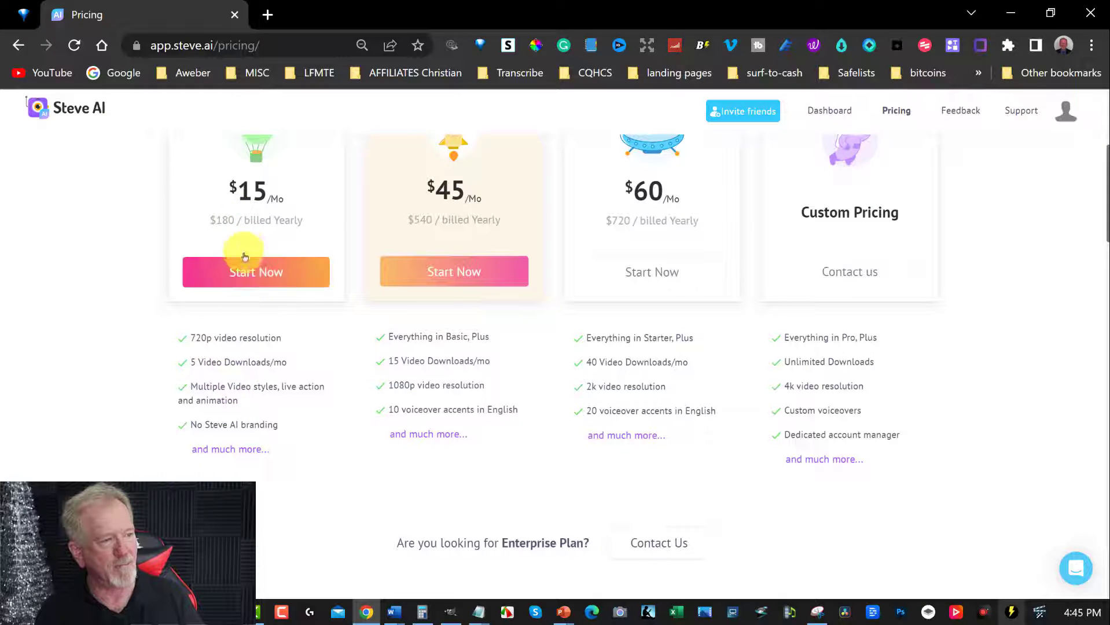
Step: Toggle the pricing to monthly billing and review the $20/$60/$80 plans
scroll(526, 333, "up", 5)
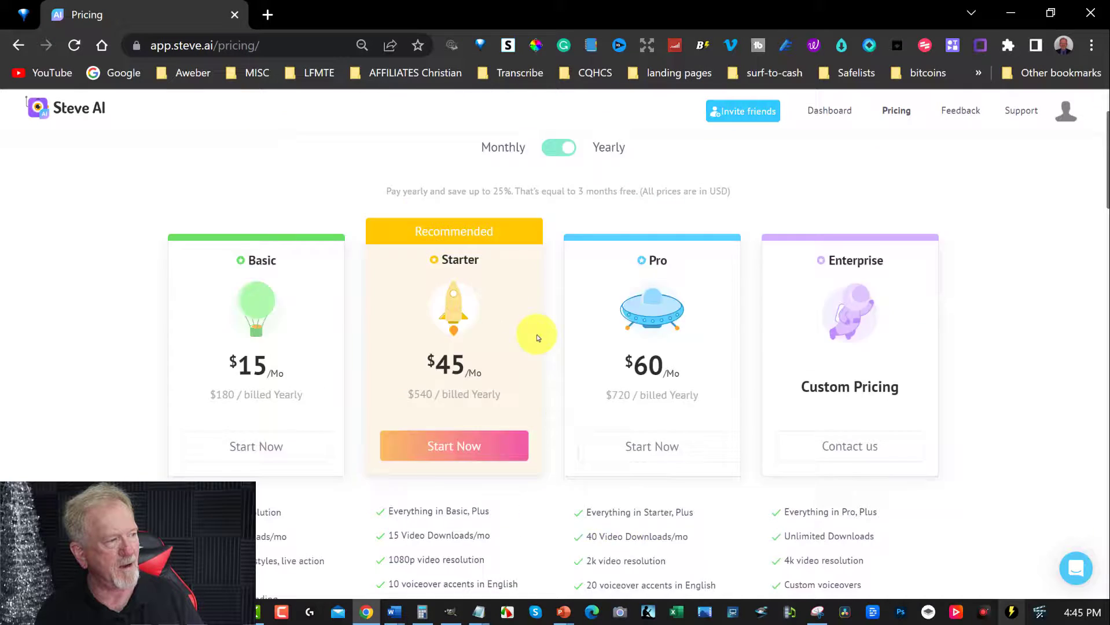
left_click(548, 267)
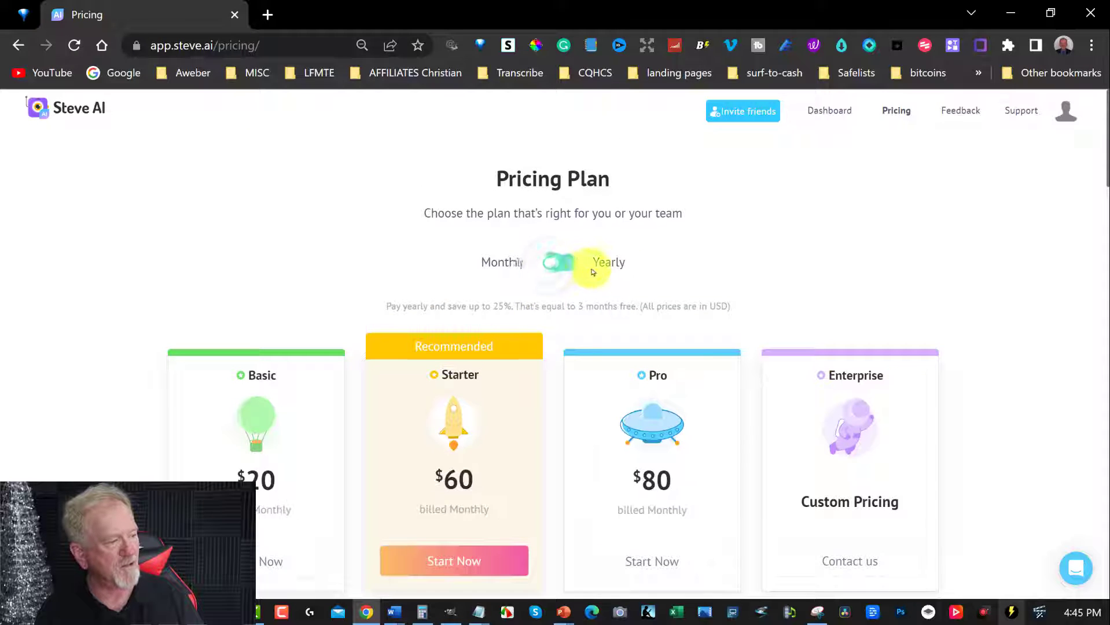
scroll(619, 265, "down", 3)
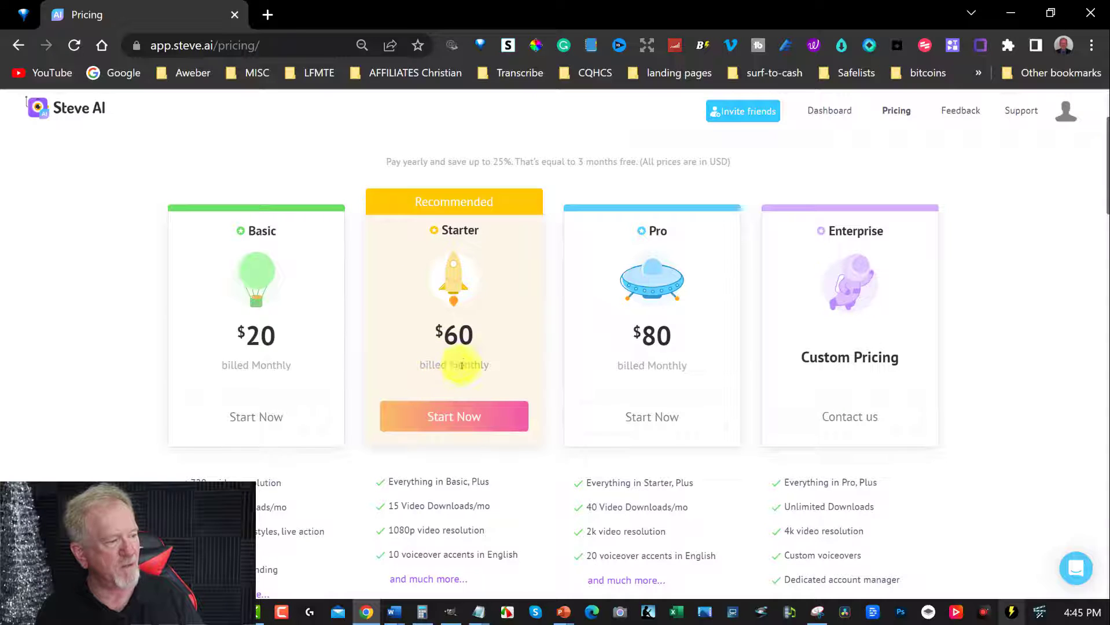
scroll(461, 365, "down", 5)
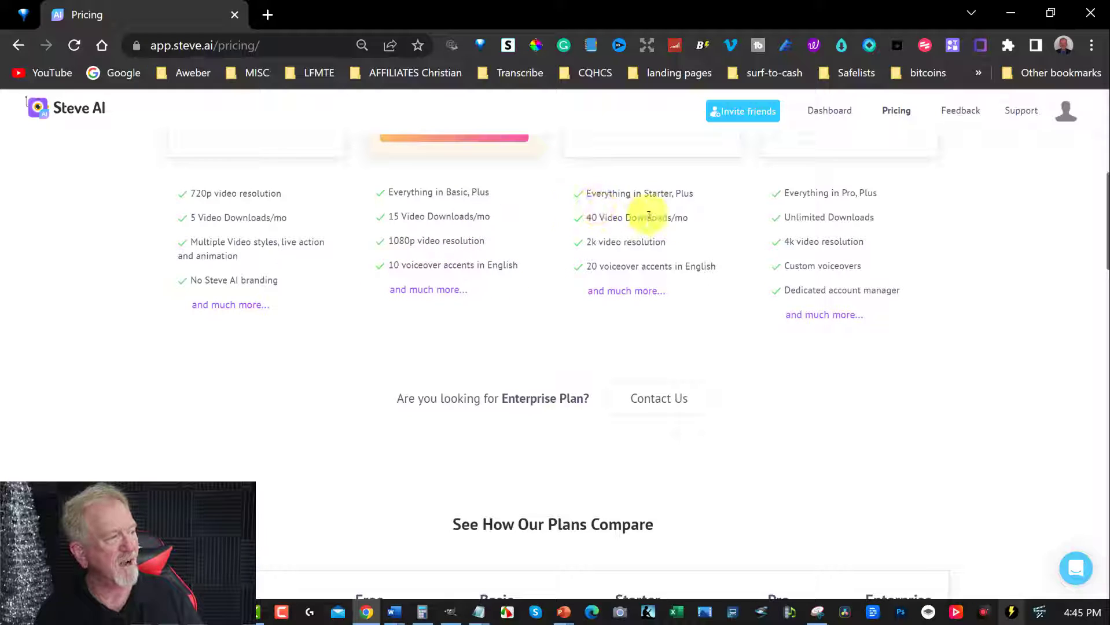
Step: Switch the account back to the first team workspace
left_click(1062, 112)
left_click(980, 382)
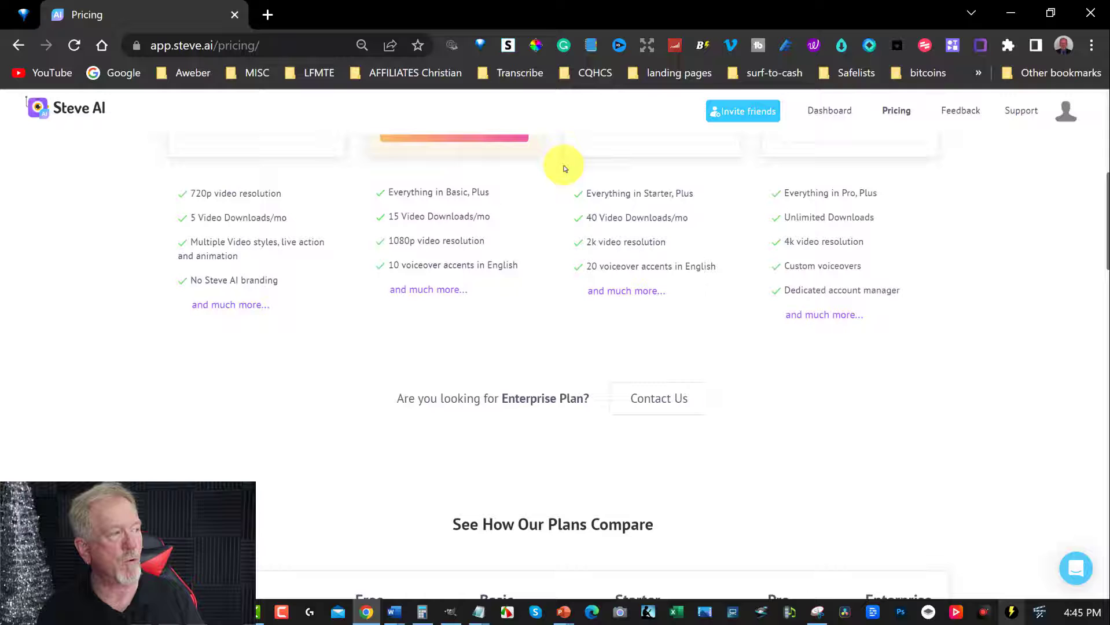
scroll(564, 168, "up", 8)
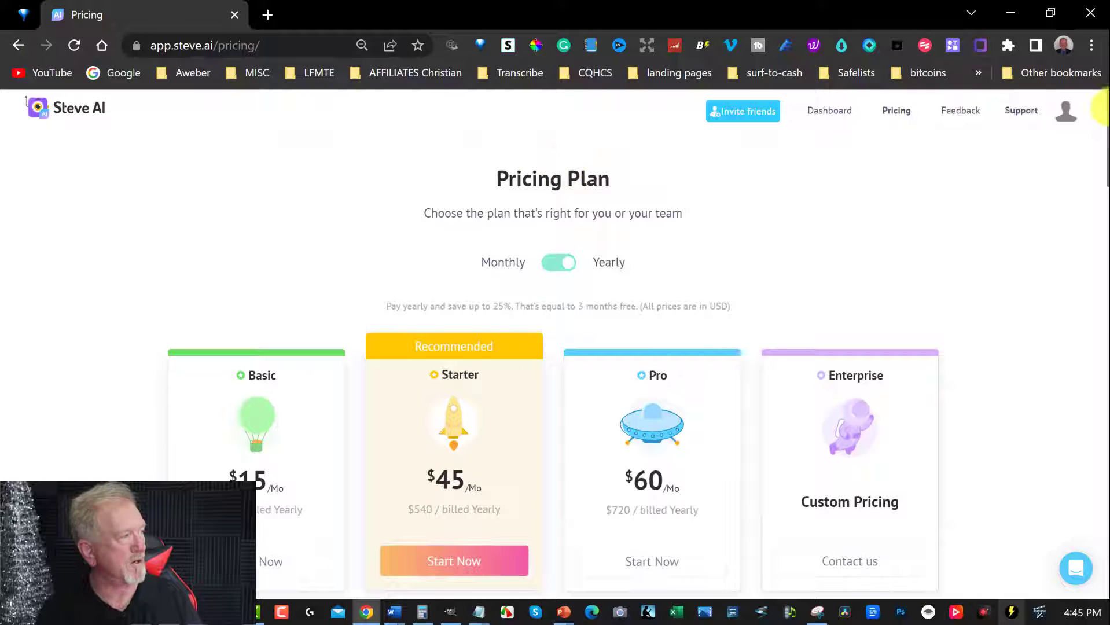
left_click(1065, 109)
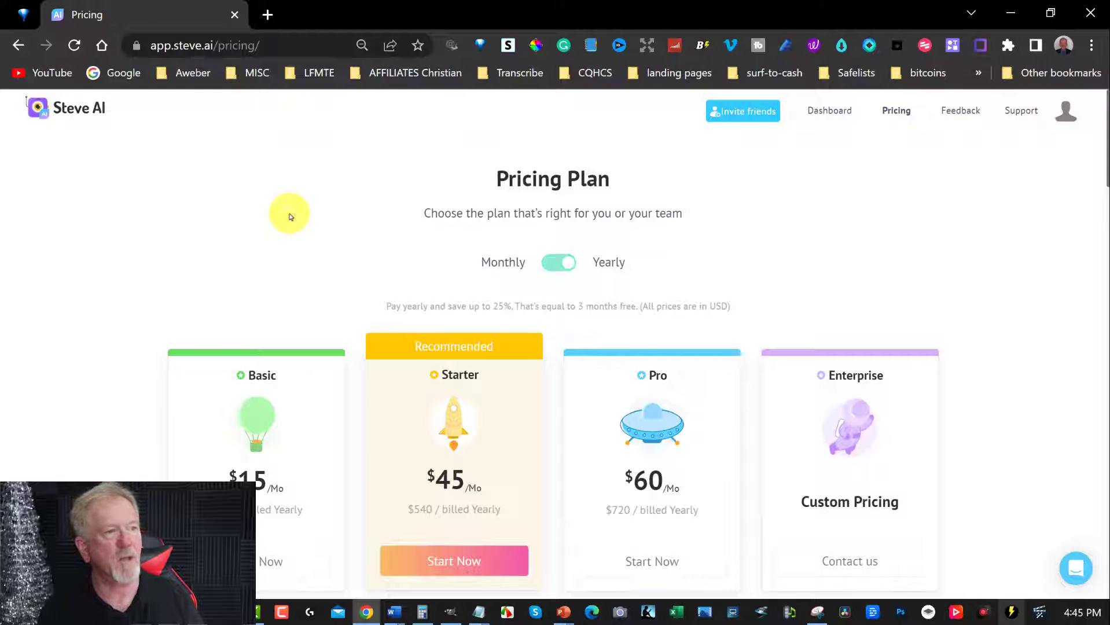
Step: Start a Script to Animation video, dismiss auto-generate script, and place the cursor in Scene 1
left_click(62, 108)
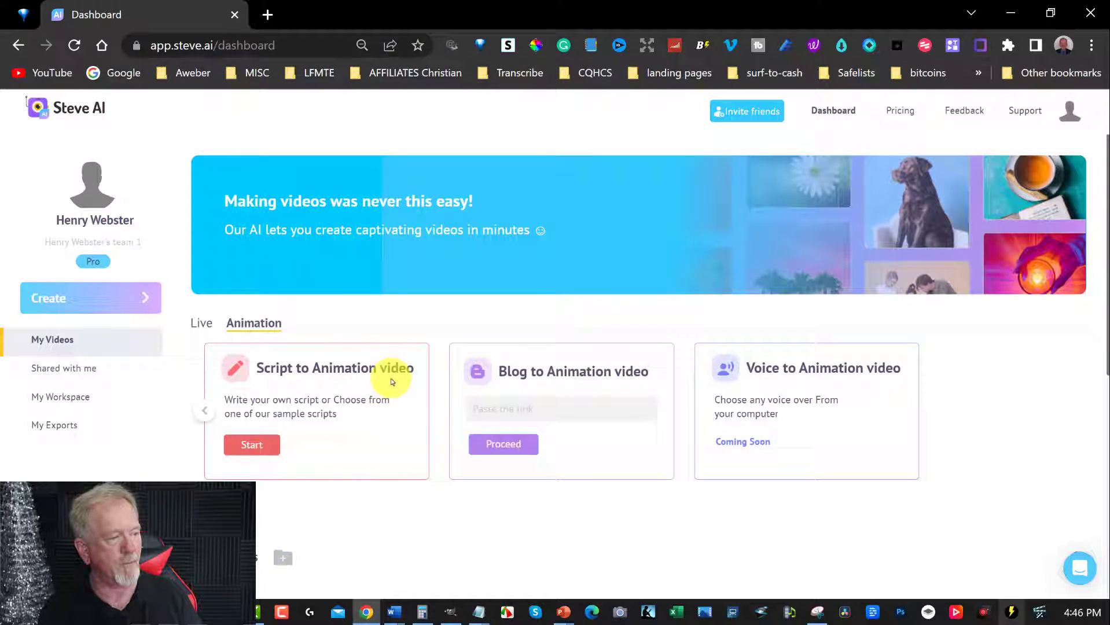
left_click(250, 446)
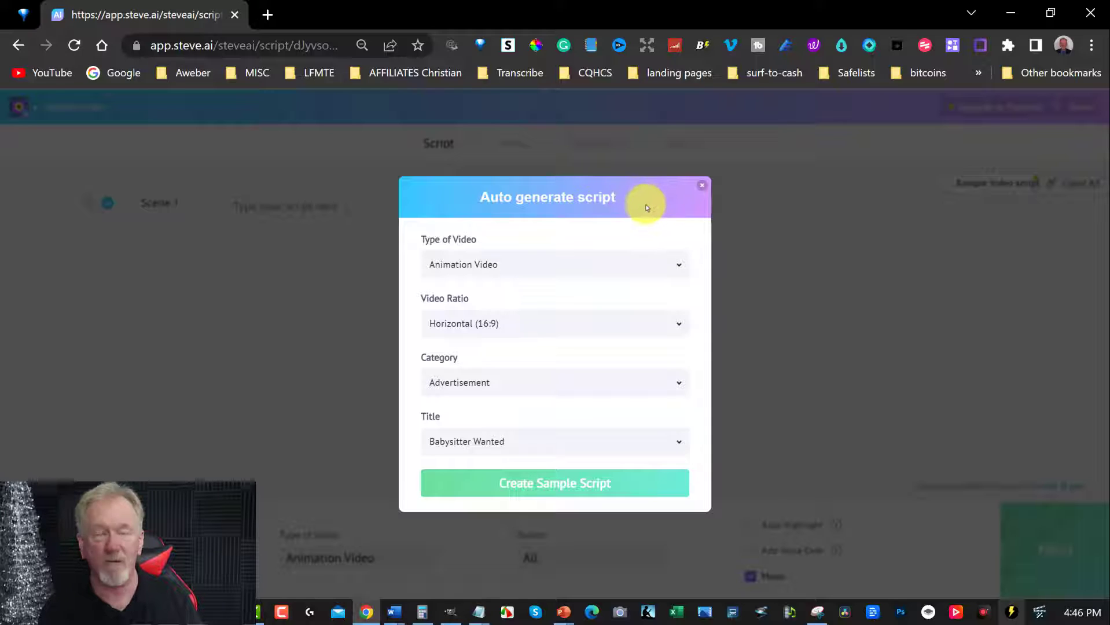
left_click(704, 189)
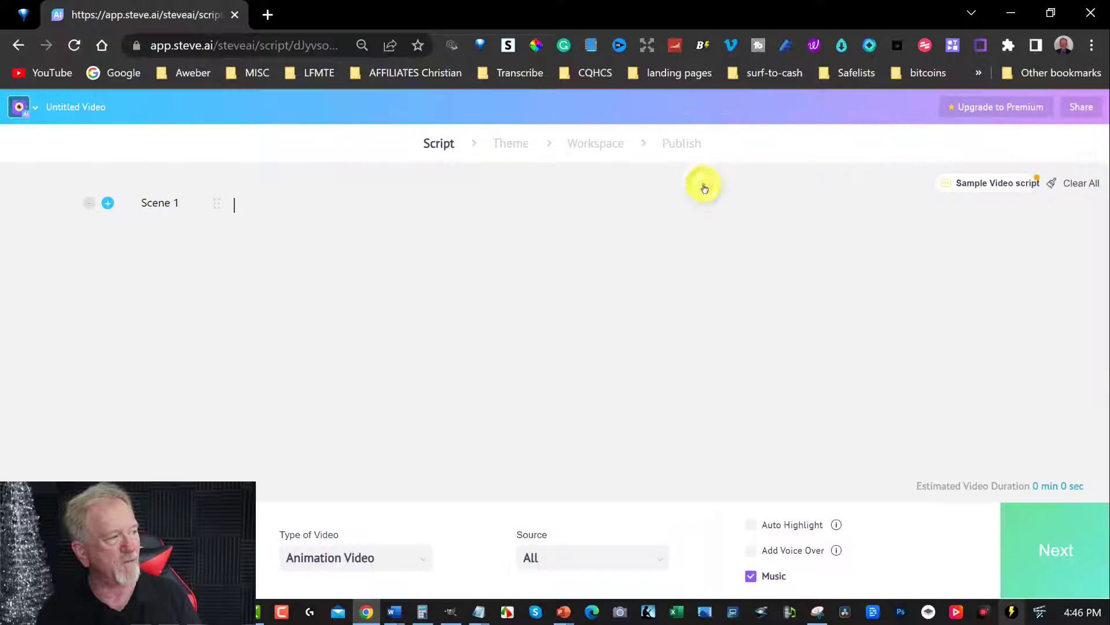
left_click(237, 203)
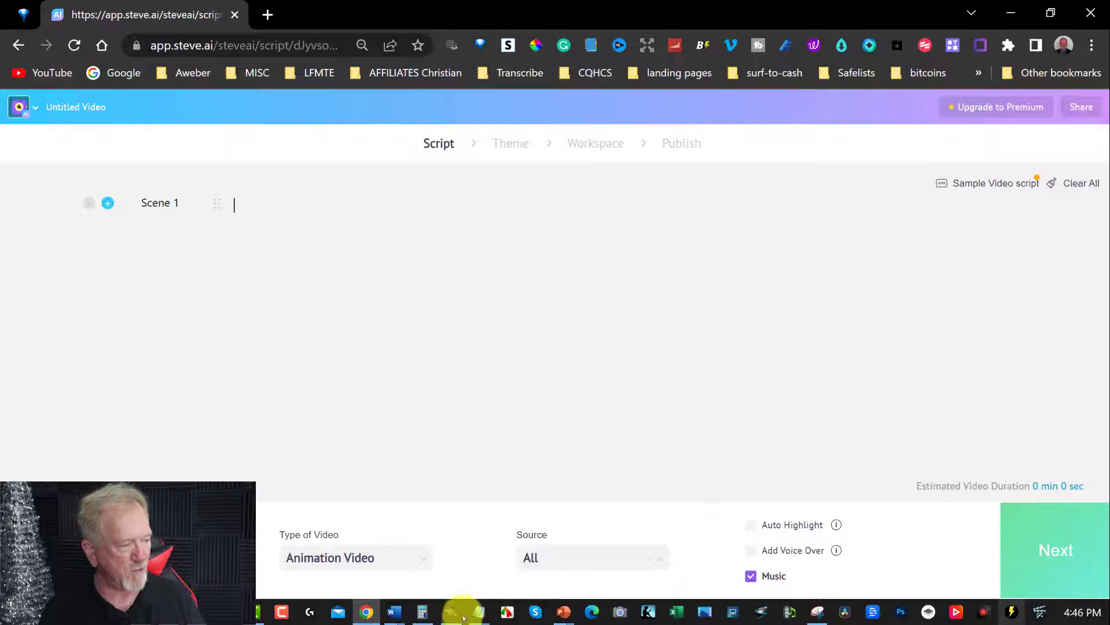
Step: Copy the selected anger-management article from Notepad again and minimize Notepad
mouse_move(478, 610)
left_click(527, 573)
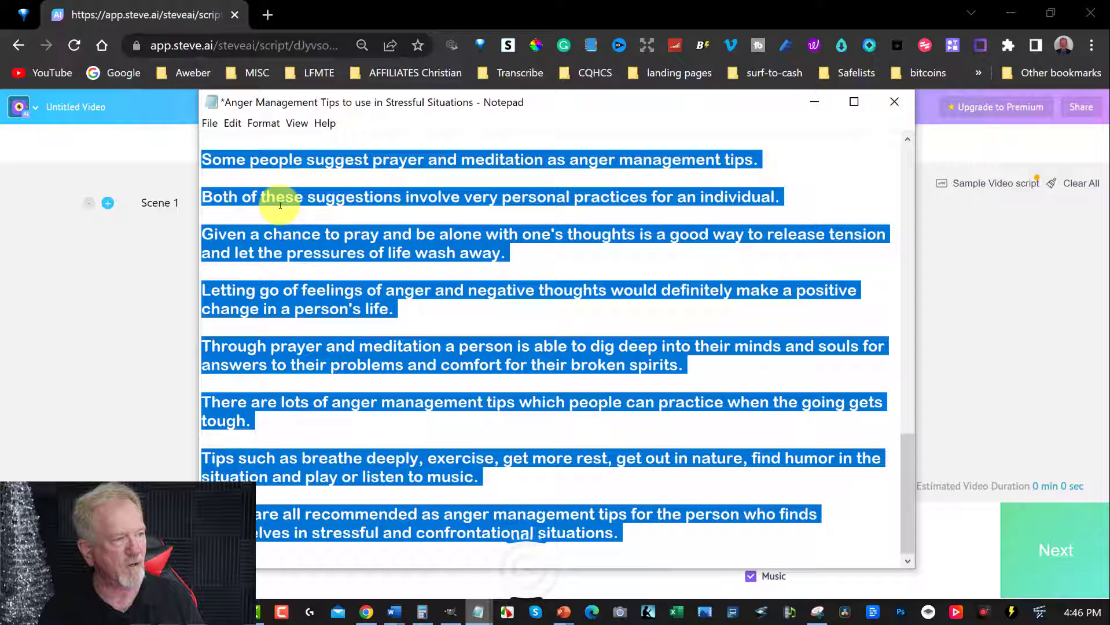
right_click(304, 250)
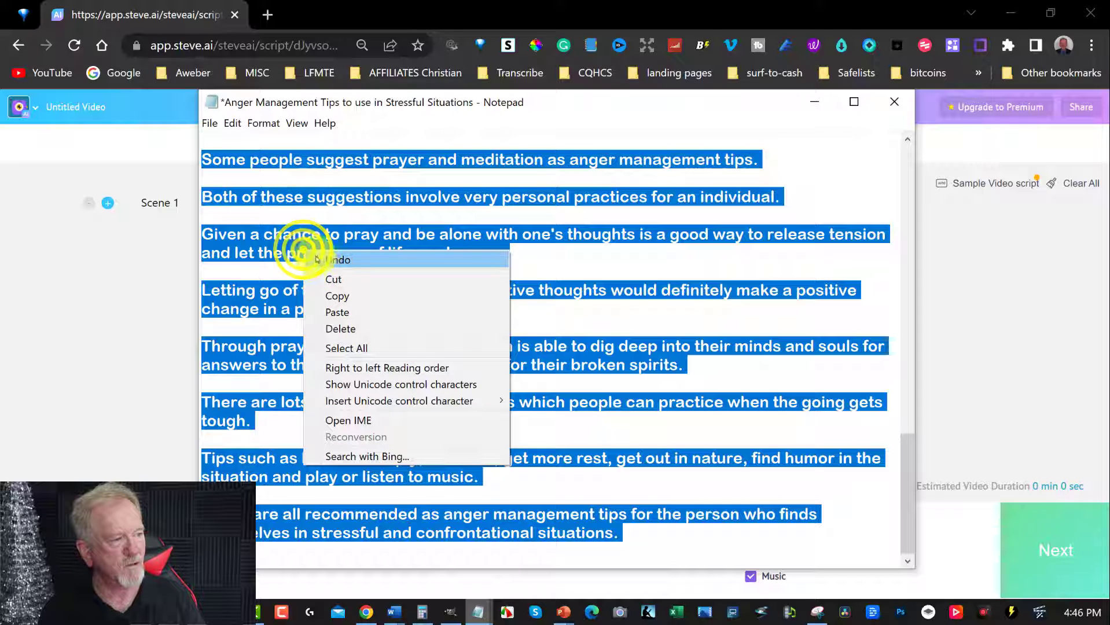
left_click(334, 296)
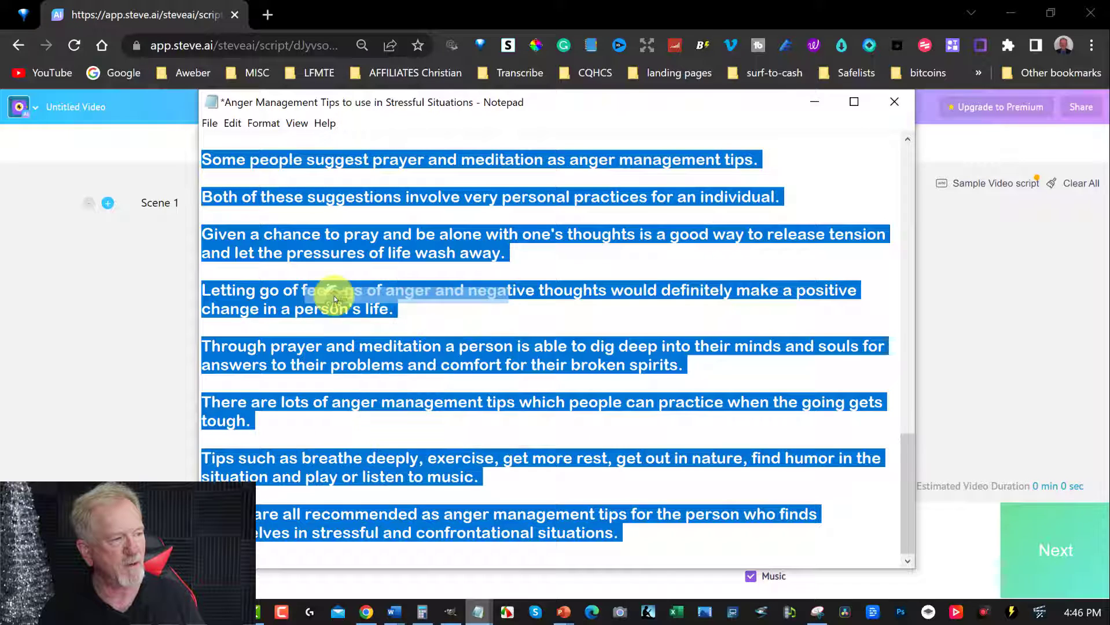
left_click(814, 103)
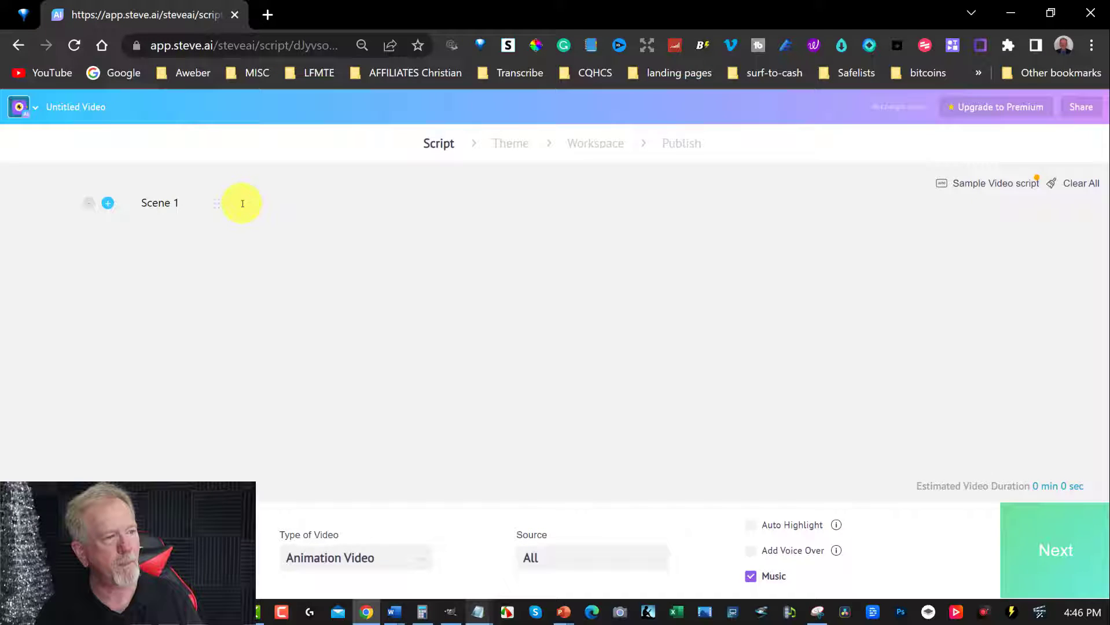
Step: Paste the anger-management article into the Scene 1 script and enter 'YouTube'
key("ctrl+v")
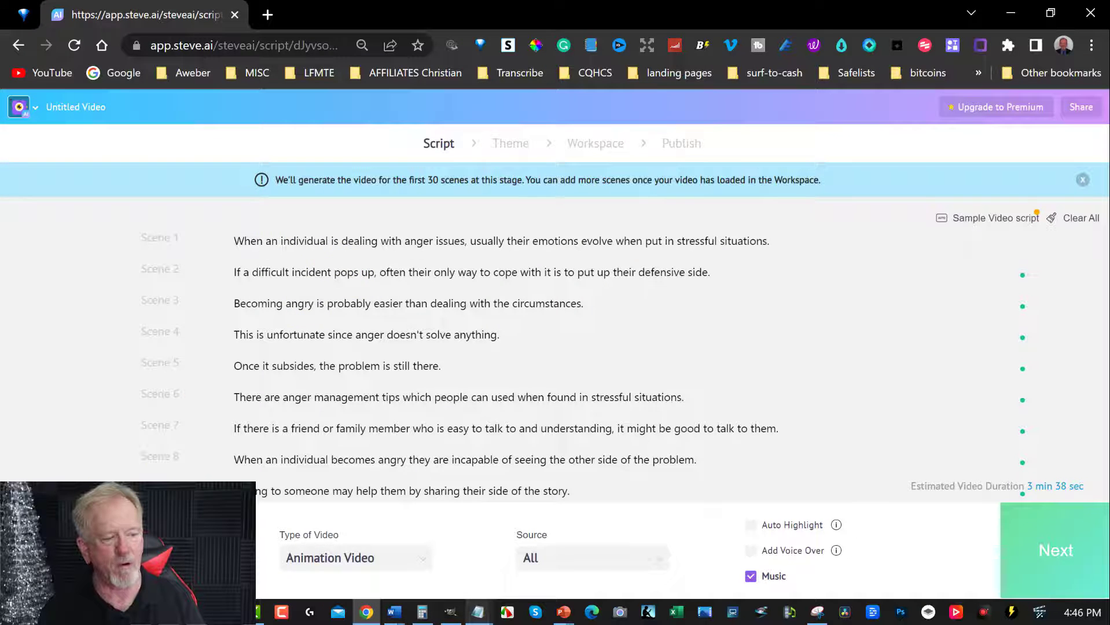
type("You")
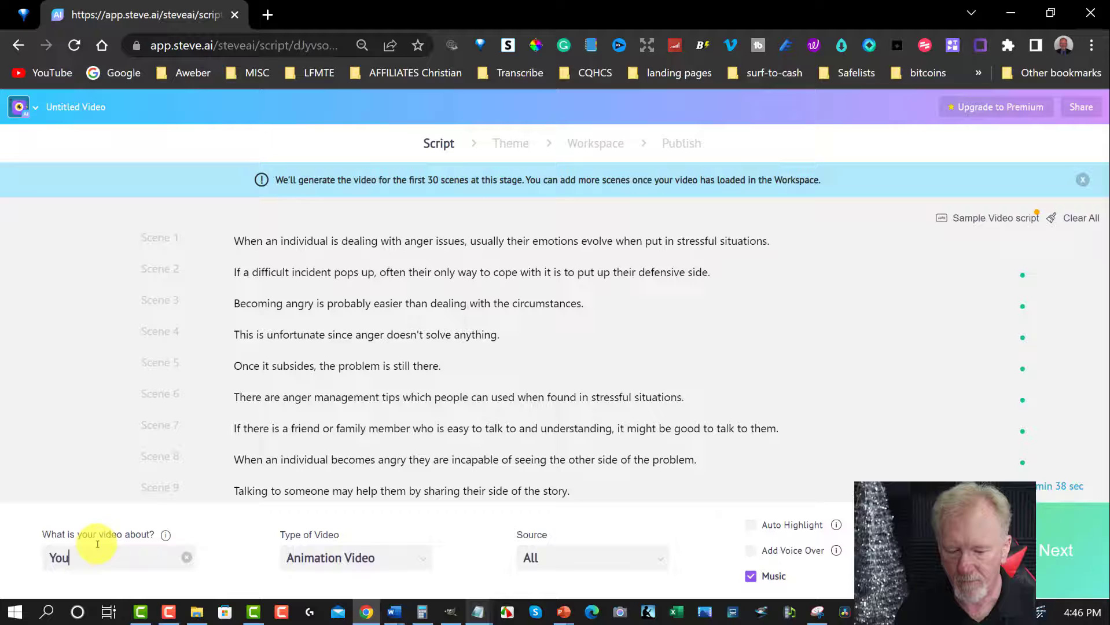
type("Tube")
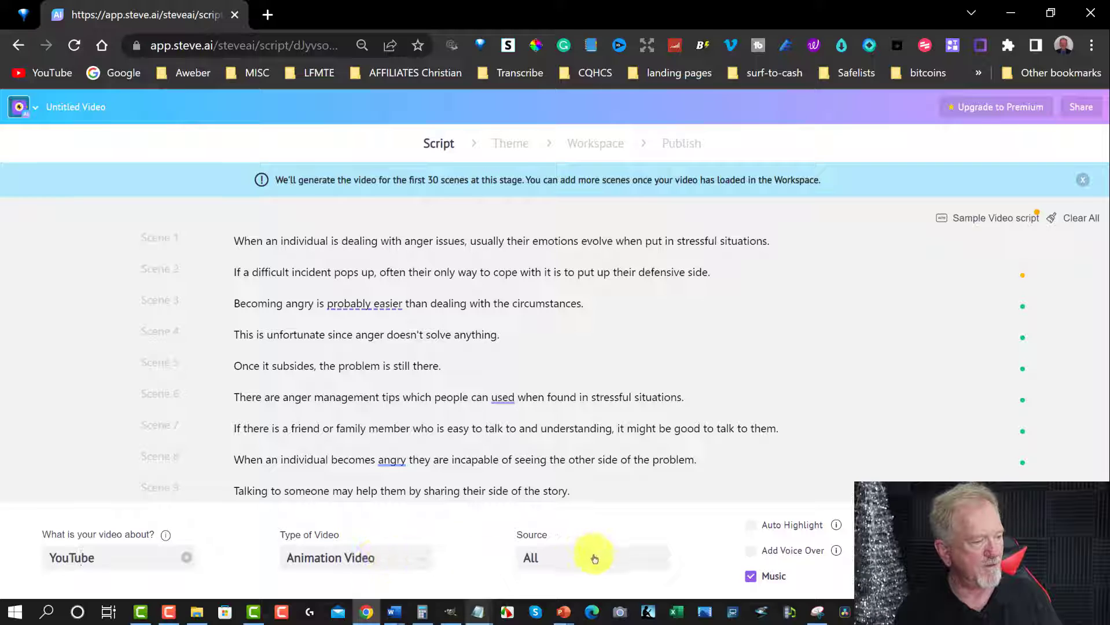
Step: Enable a voice-over and keep the narrator gender set to Female
left_click(751, 550)
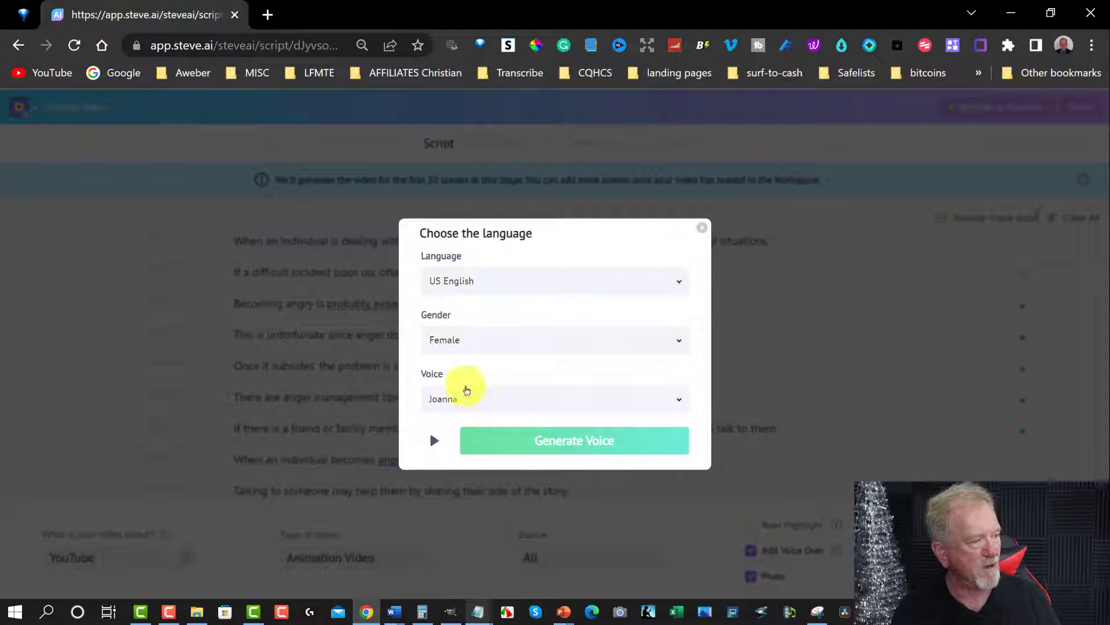
left_click(680, 342)
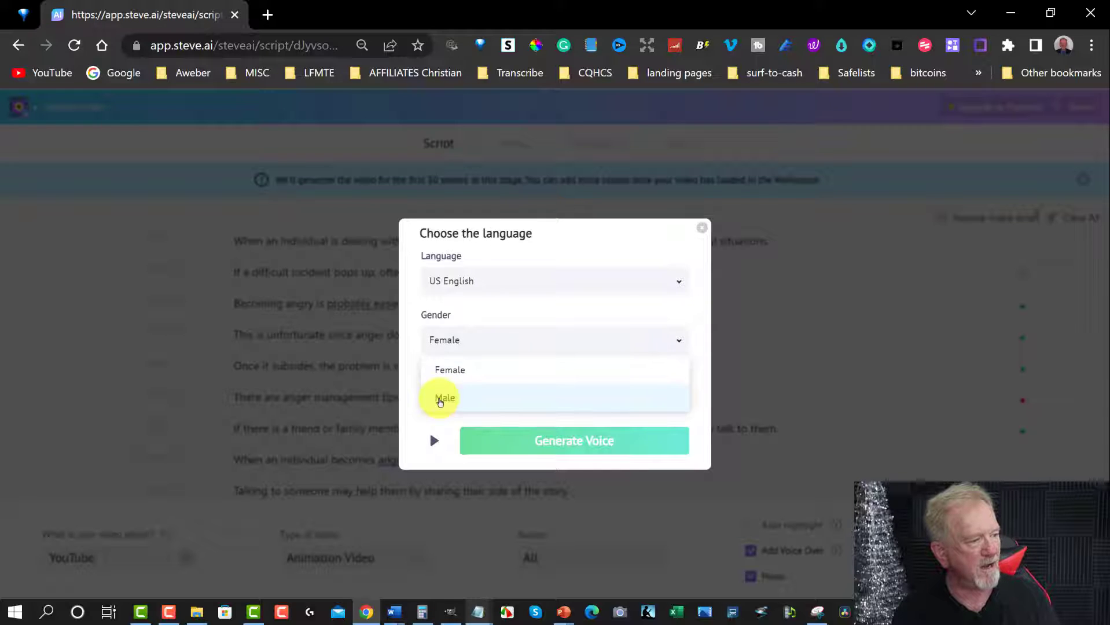
left_click(552, 344)
left_click(554, 346)
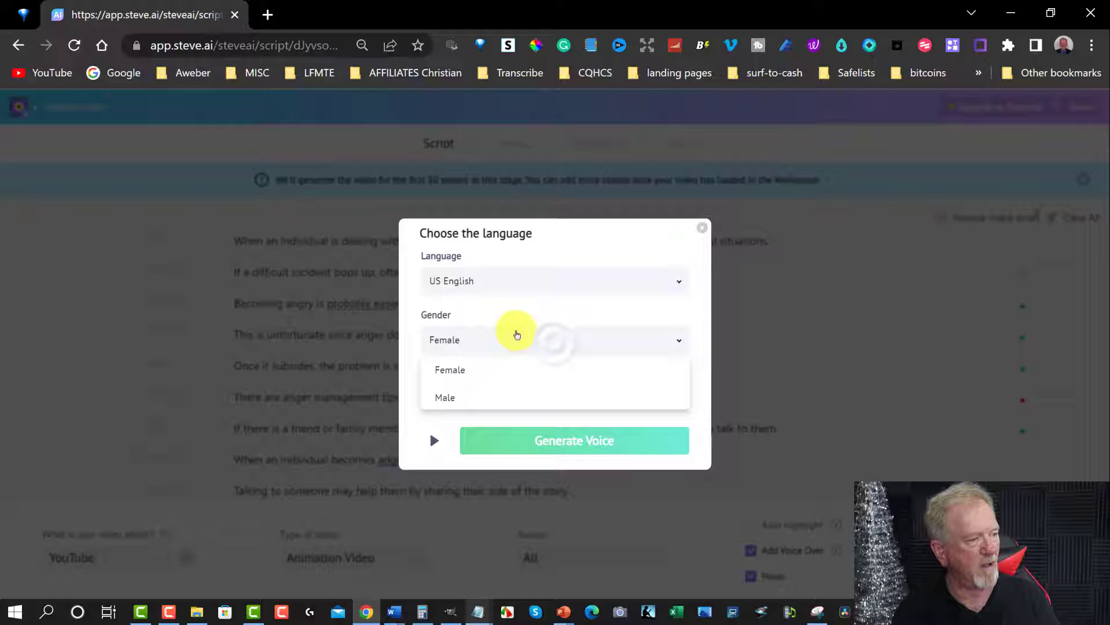
left_click(407, 333)
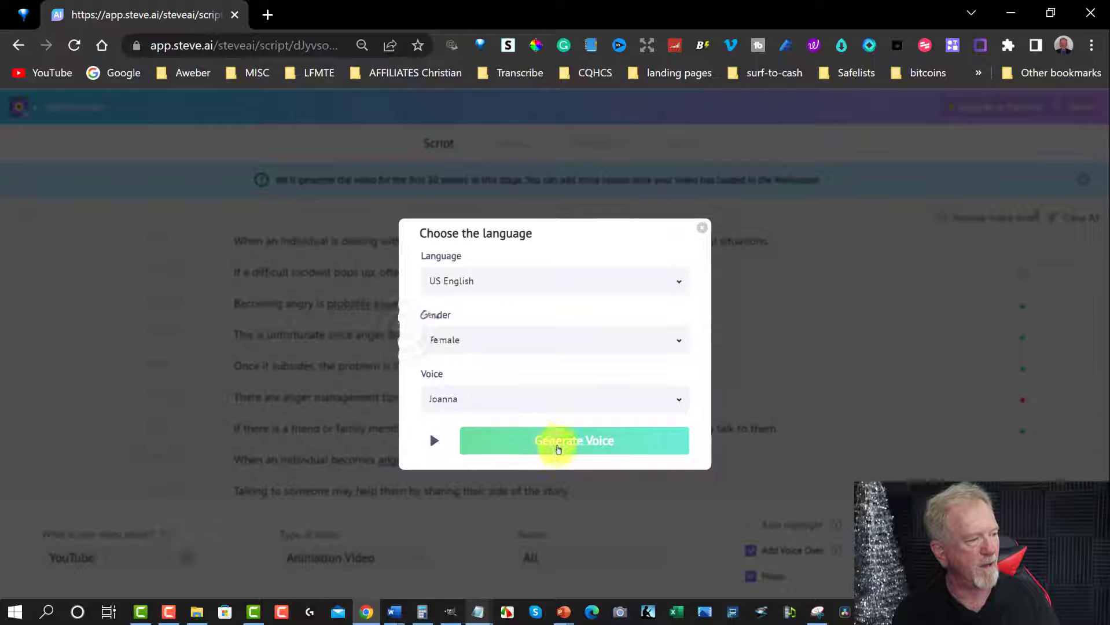
Step: Preview the US English Joanna voice, generate the voice-over, and continue to the Theme stage
left_click(434, 440)
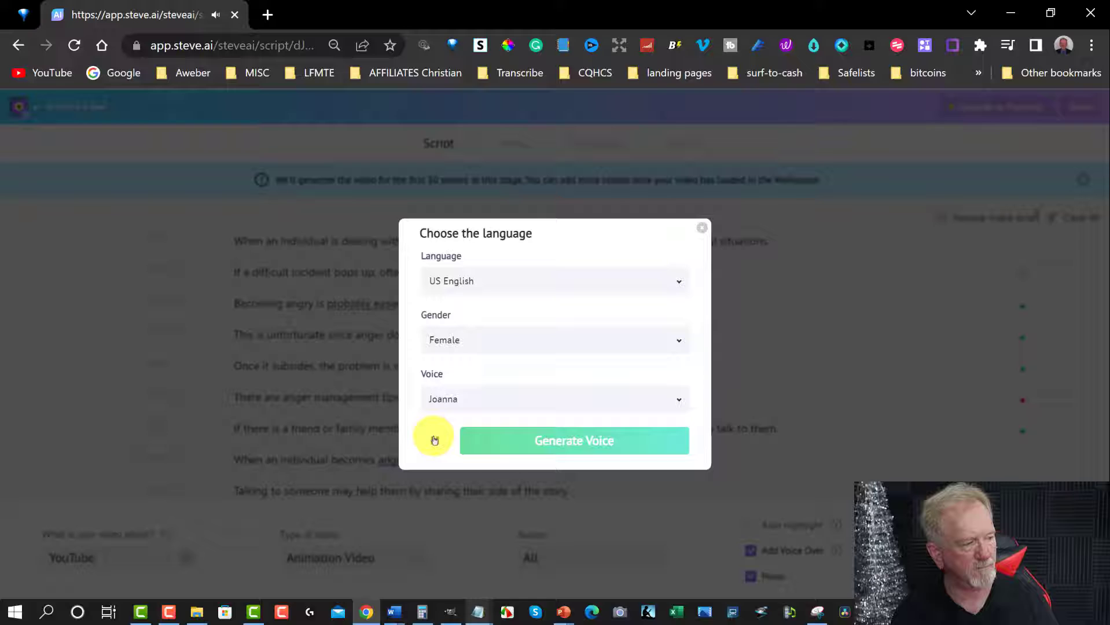
left_click(434, 440)
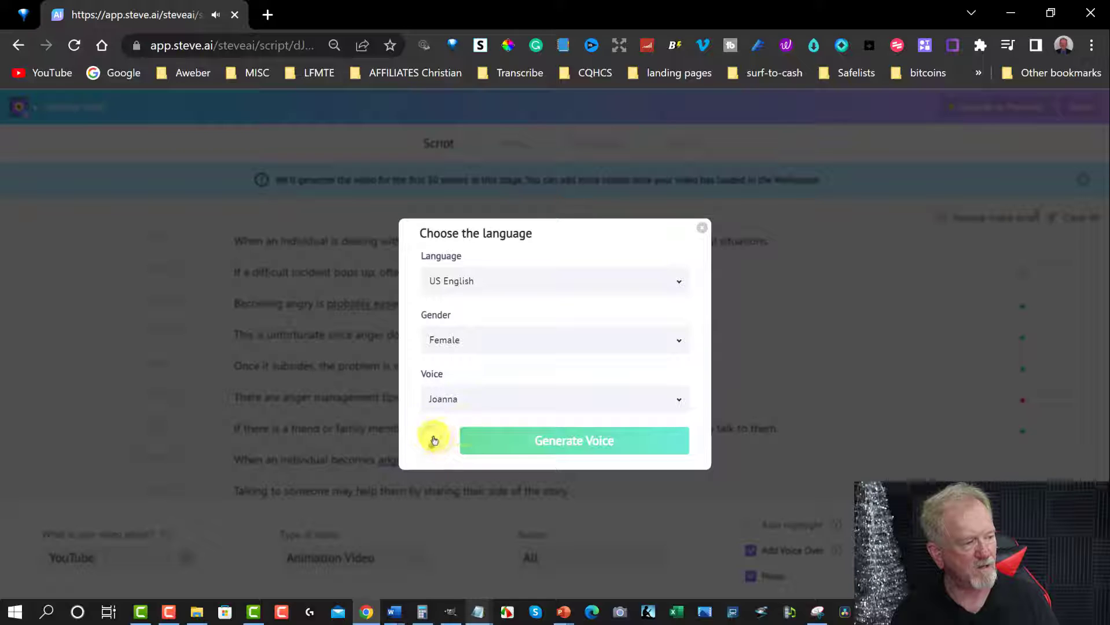
left_click(572, 442)
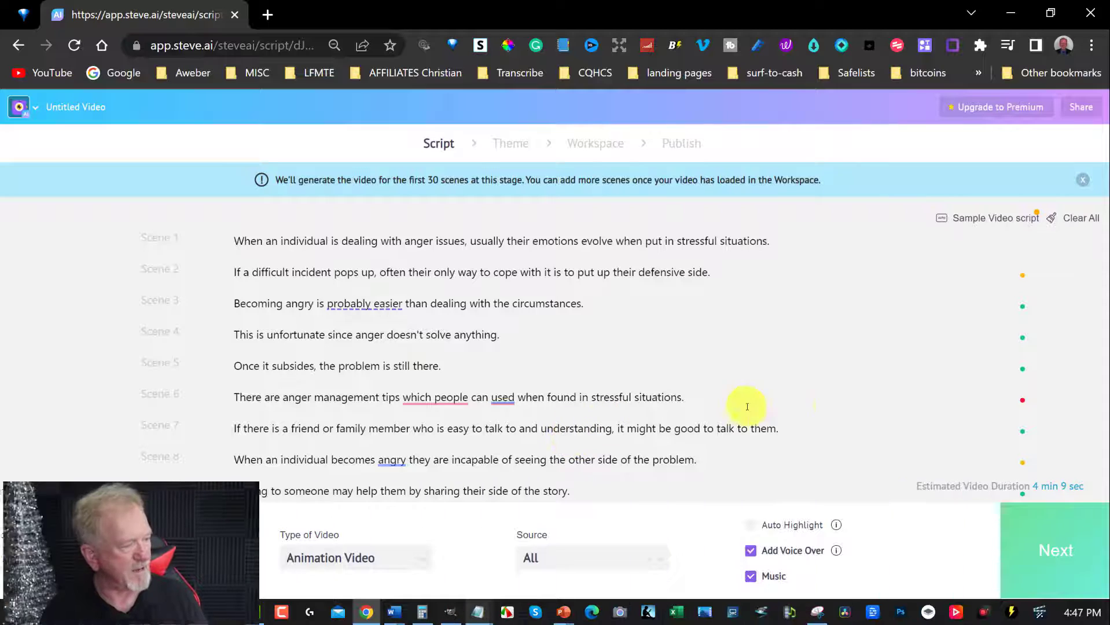
left_click(1057, 569)
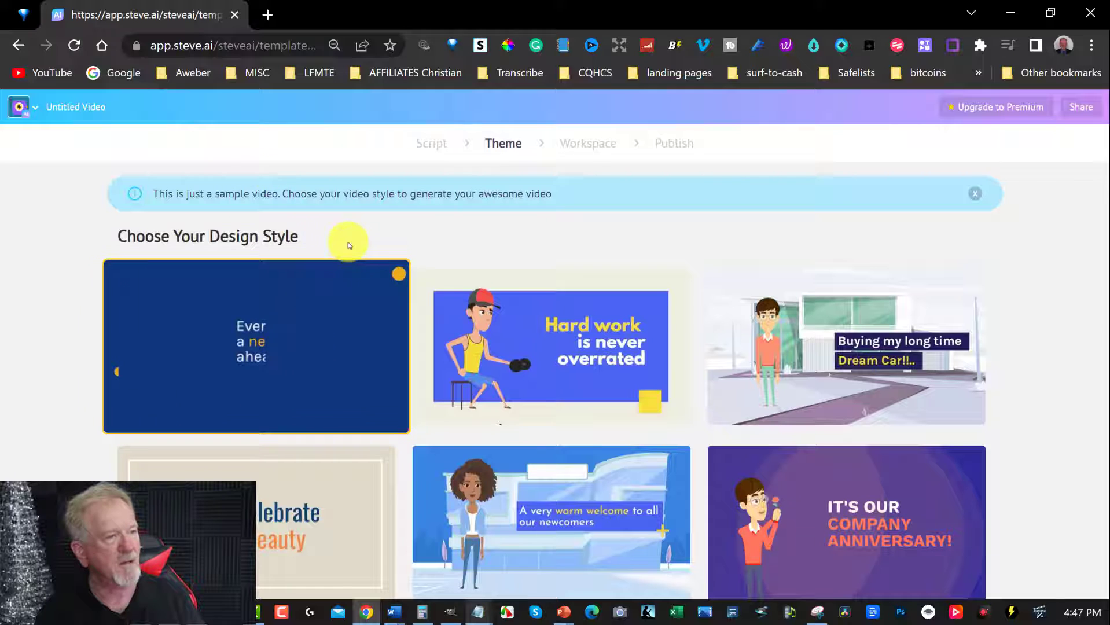
Step: Go back to the Script stage and select the final Scene 31 and Scene 30 sentences
left_click(436, 144)
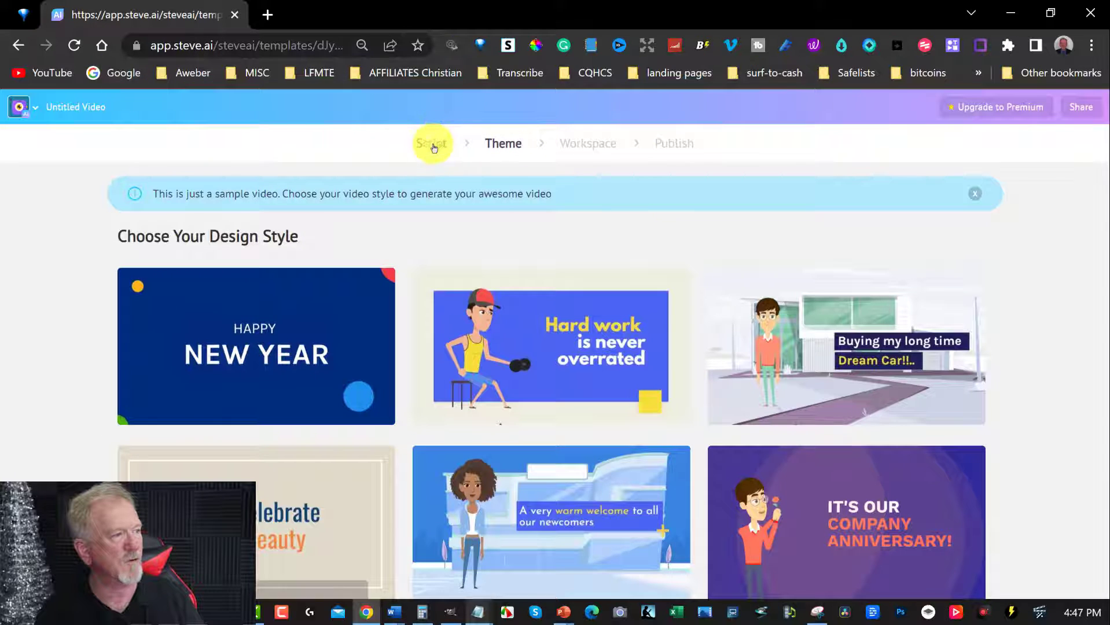
scroll(493, 247, "down", 13)
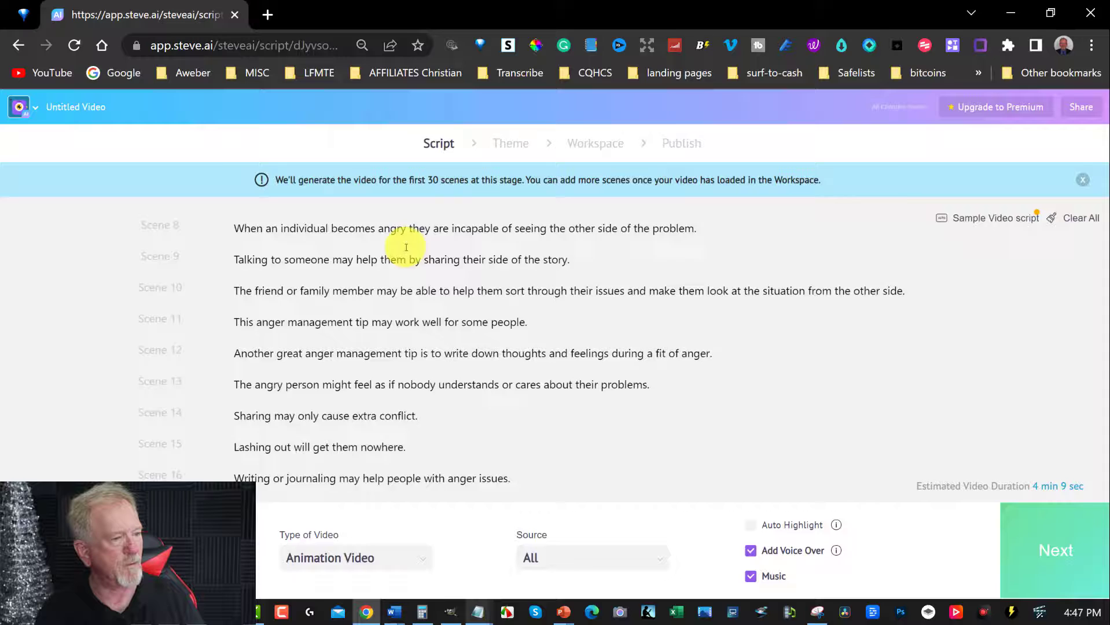
left_click(235, 404)
left_click_drag(234, 403, 891, 402)
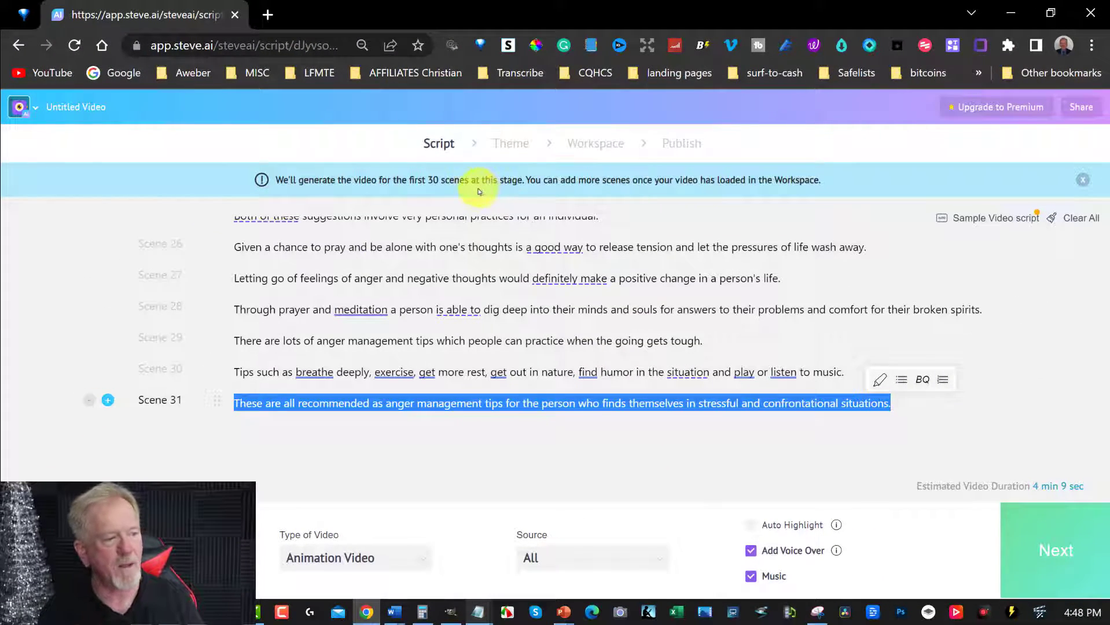
left_click_drag(234, 372, 856, 372)
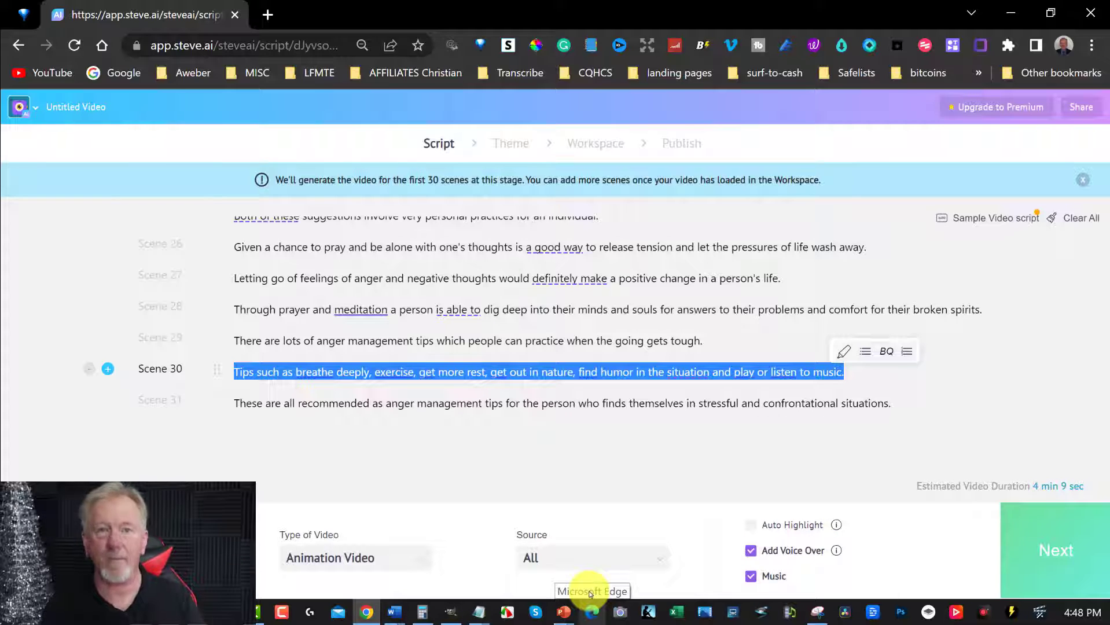
Step: Browse the design styles and apply the first style card to generate the video
left_click(1053, 543)
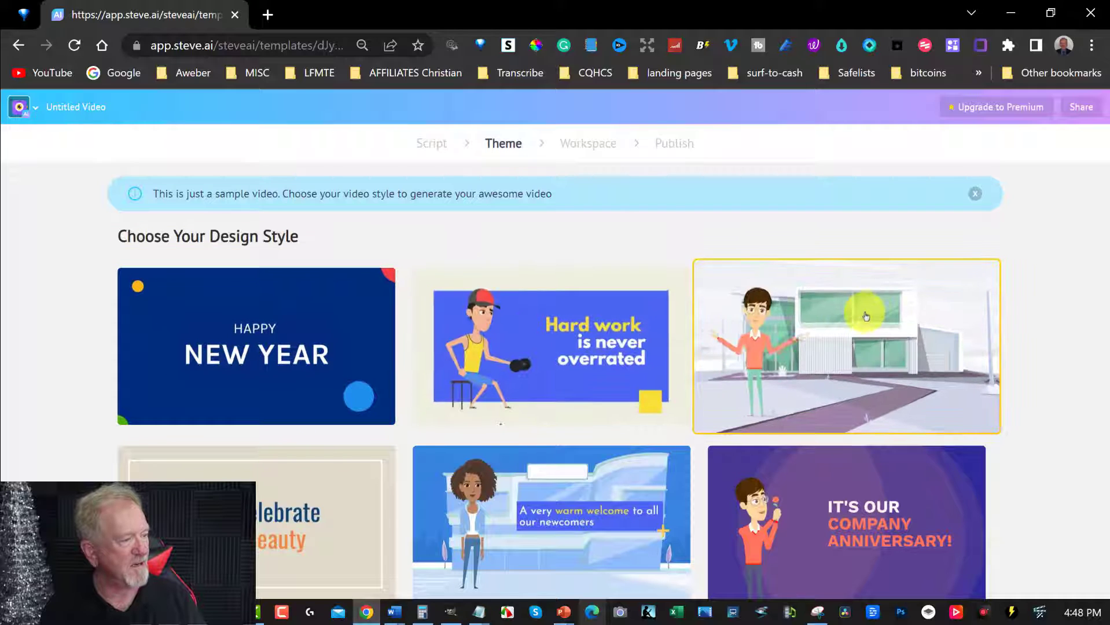
scroll(868, 306, "down", 3)
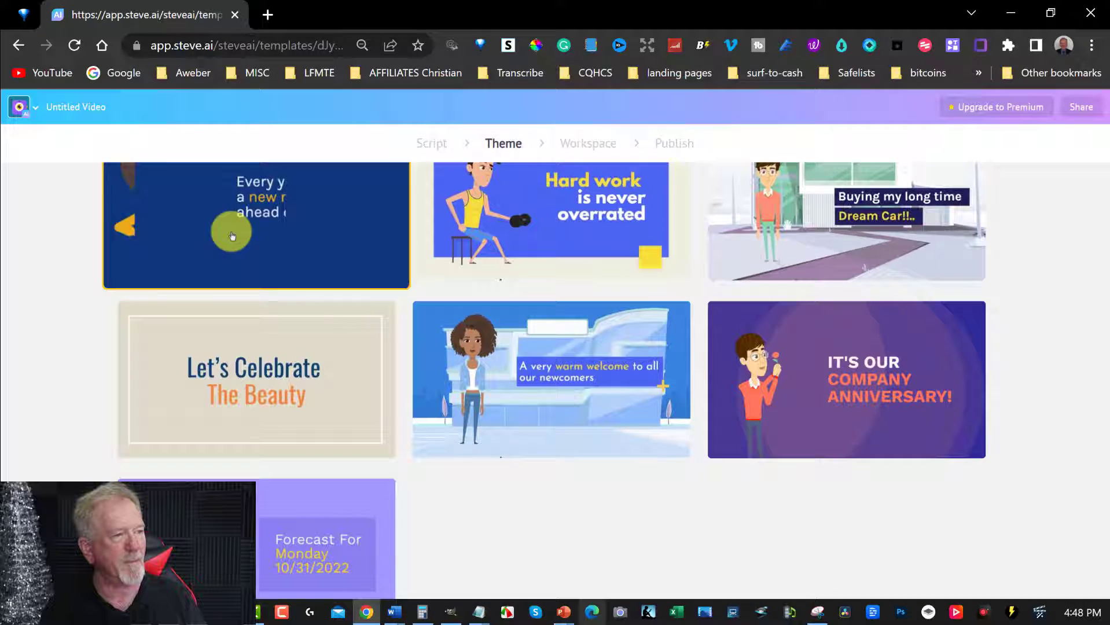
scroll(265, 242, "up", 3)
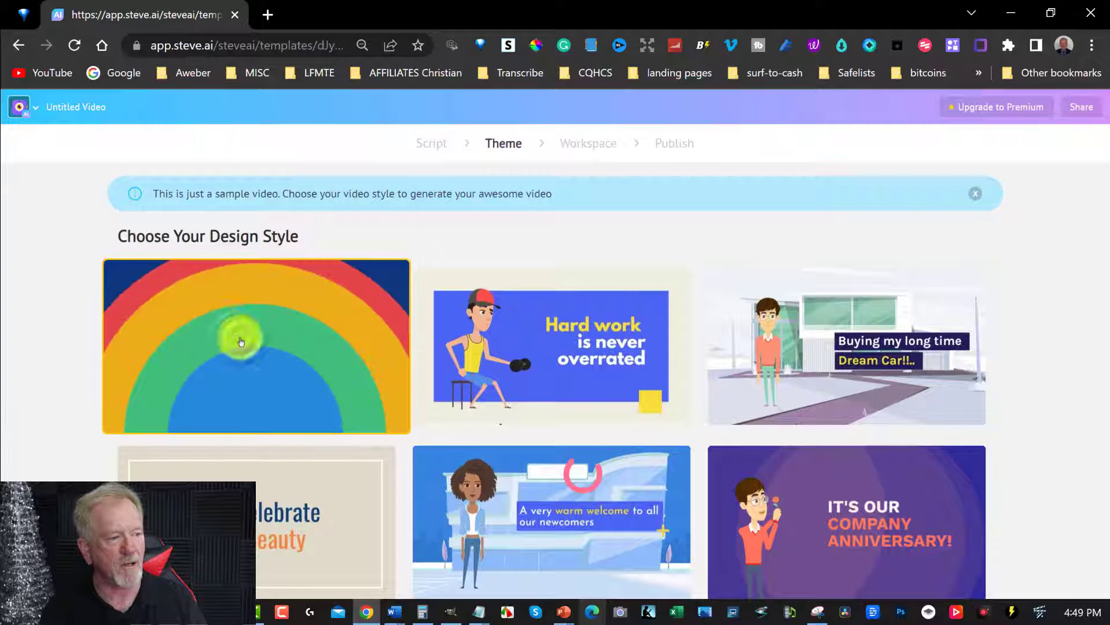
left_click(240, 341)
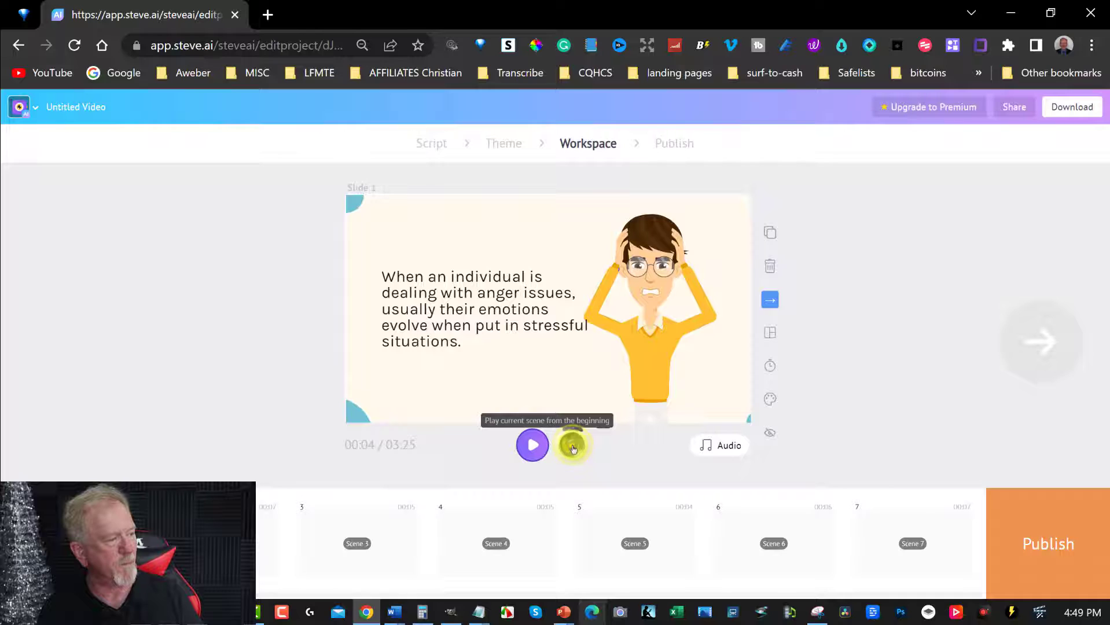
Step: Play Slide 1, check its scene time, and select its worried character
left_click(572, 445)
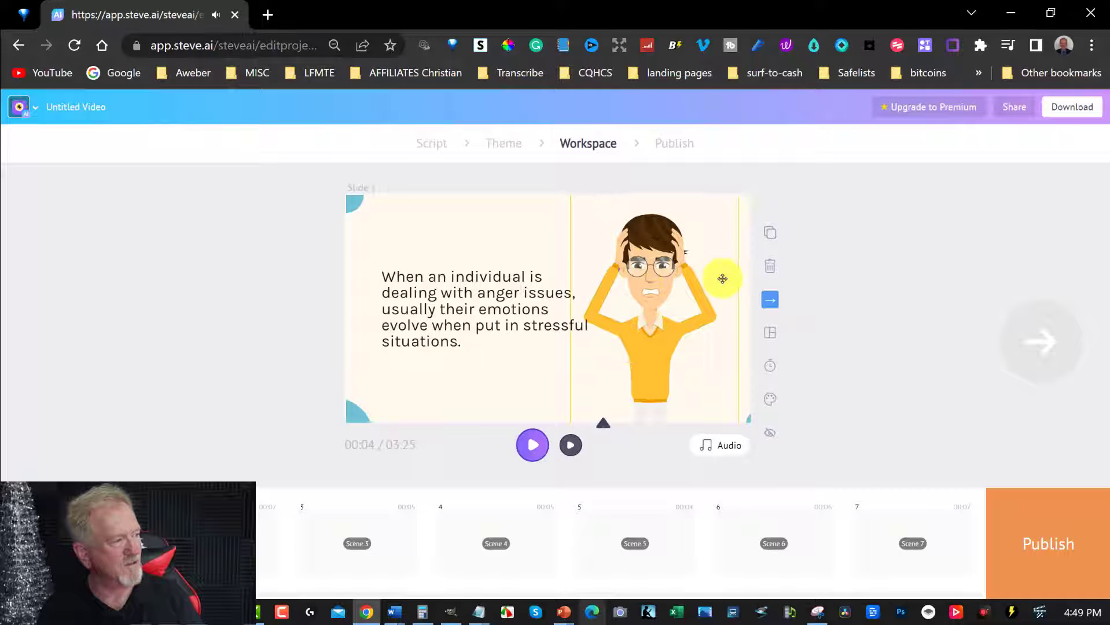
left_click(768, 369)
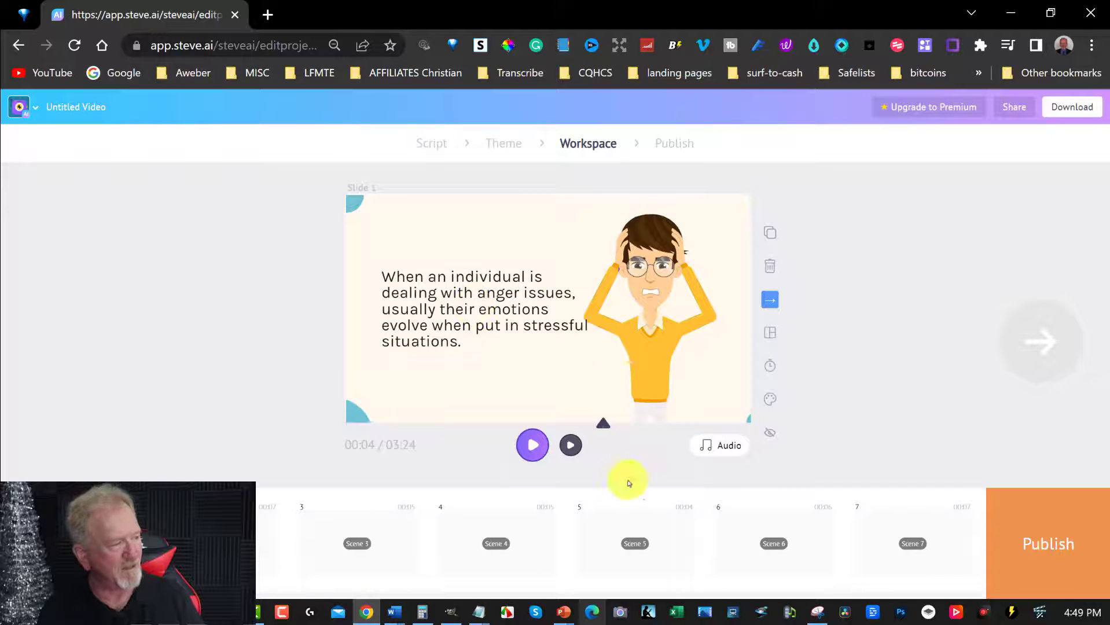
left_click(650, 281)
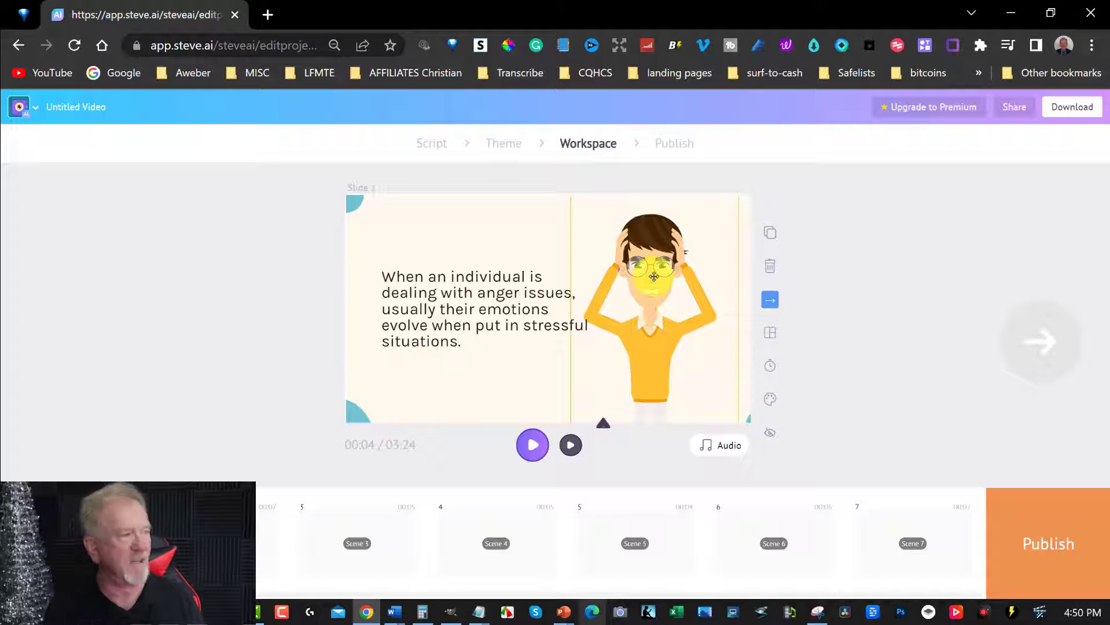
Step: Shorten Slide 2 from 00:07 to 00:06, then advance to Slide 5
left_click(1048, 342)
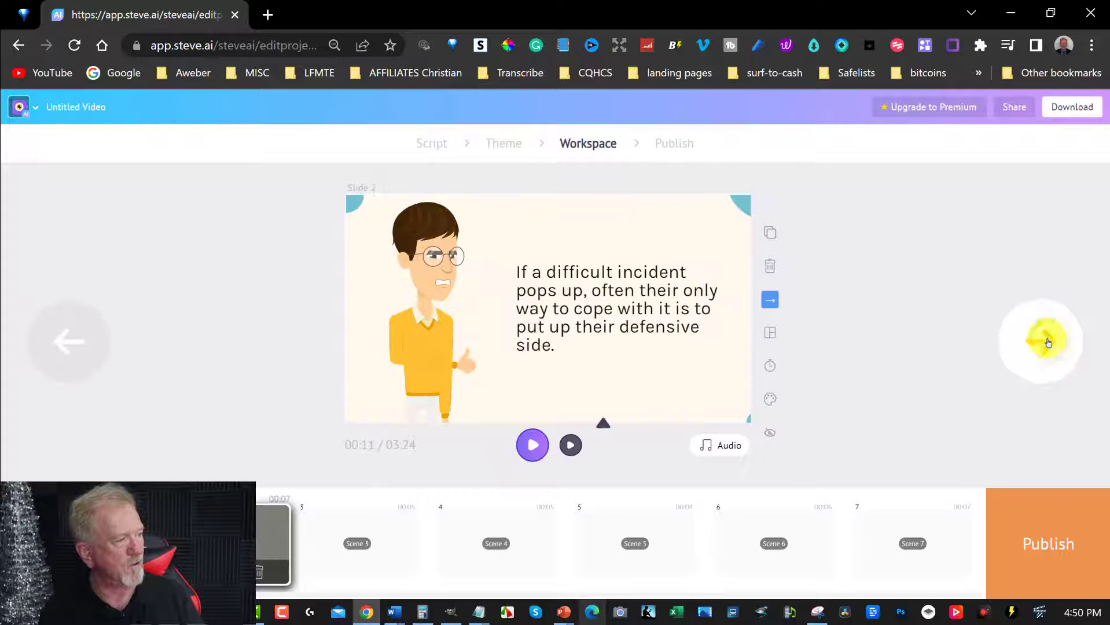
left_click(768, 371)
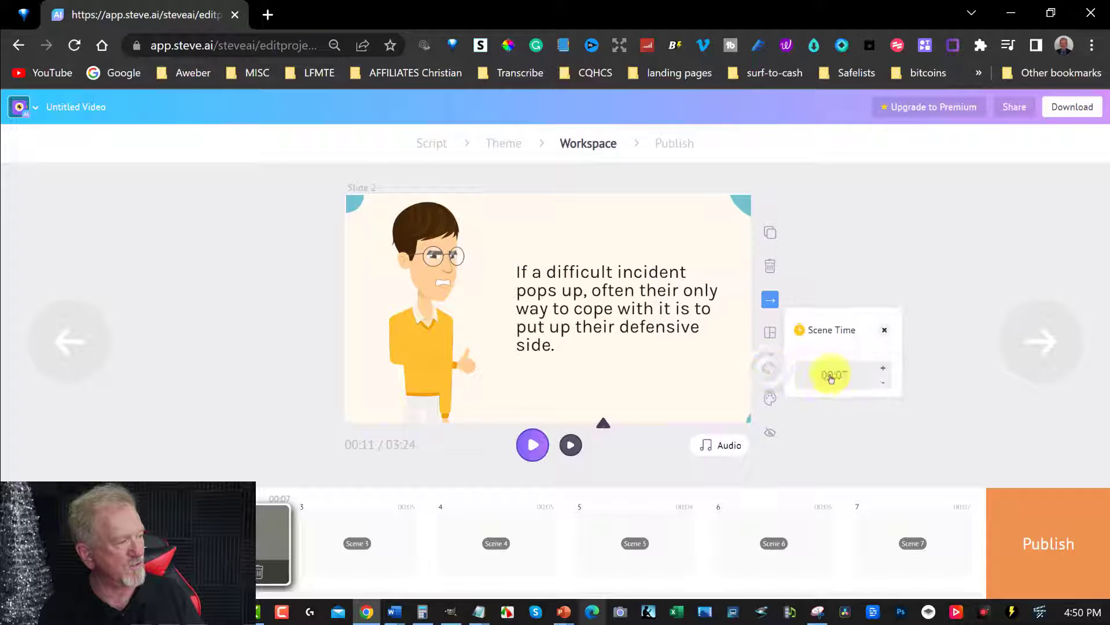
left_click(885, 384)
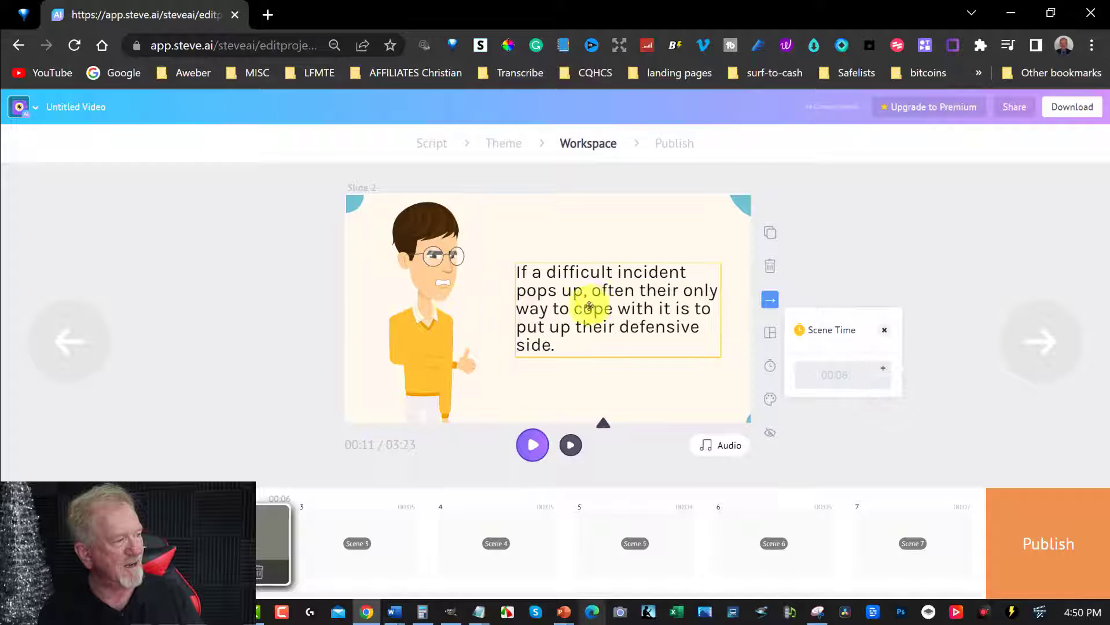
left_click(1039, 333)
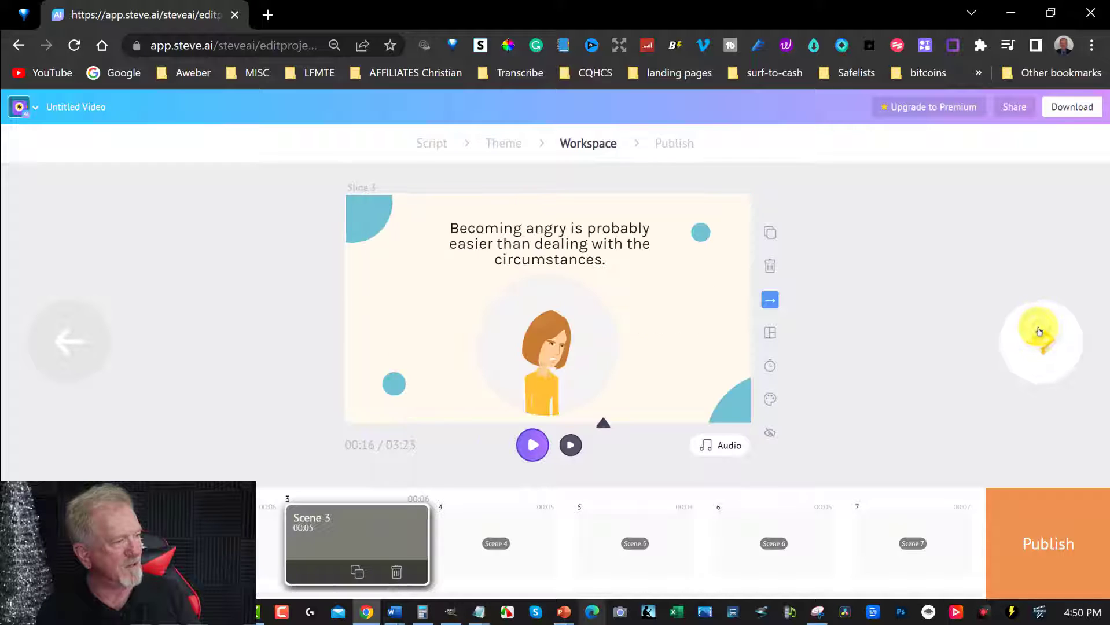
left_click(1039, 332)
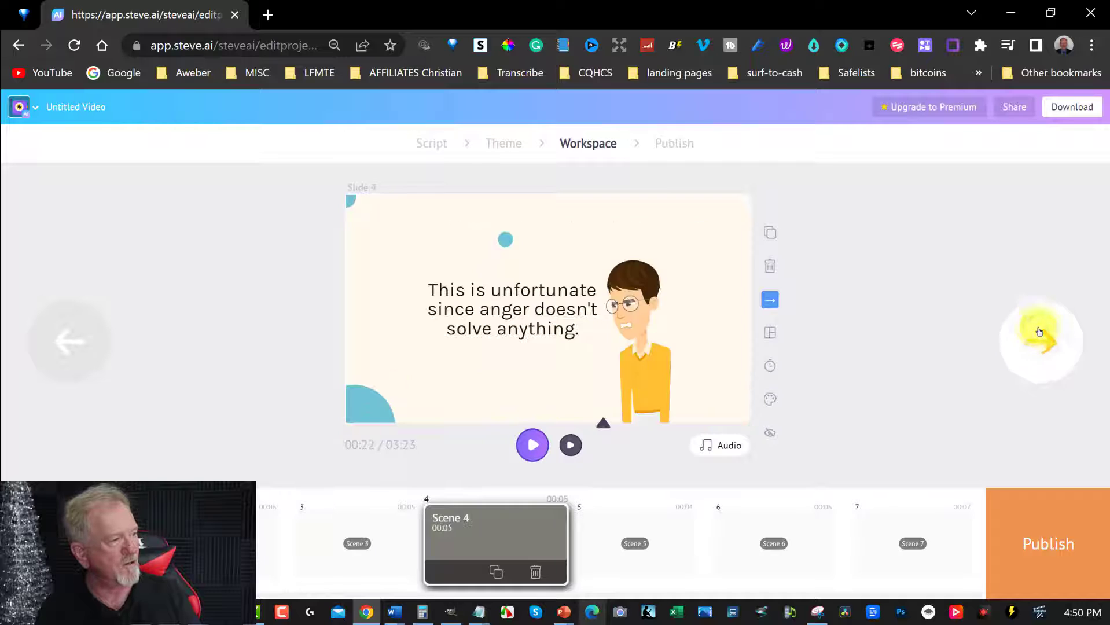
left_click(1039, 332)
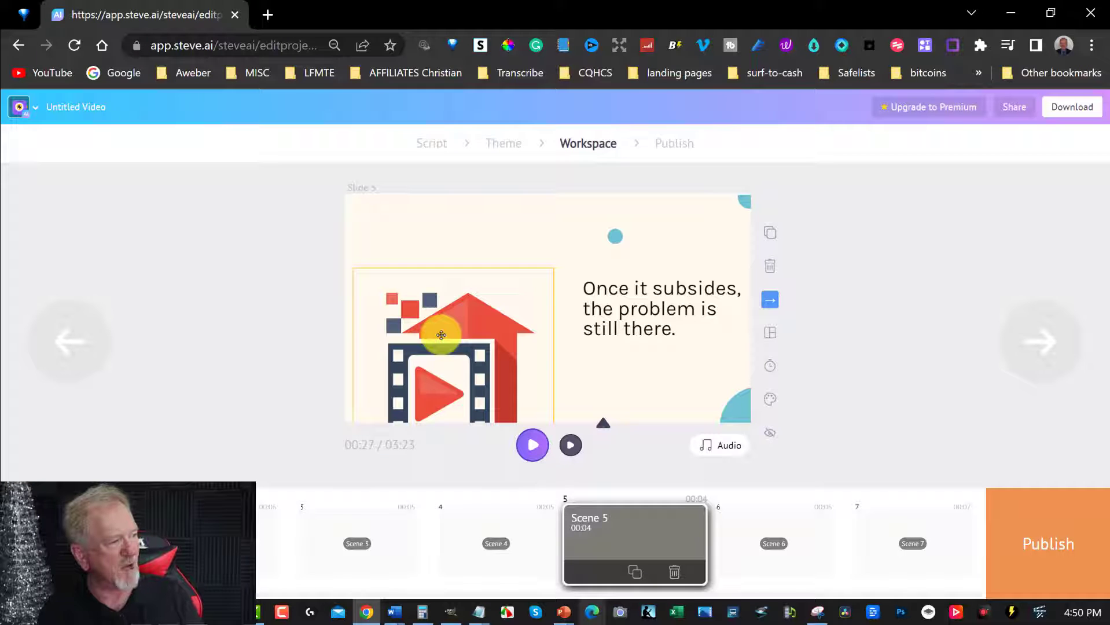
Step: Replace Slide 5's house-and-film image by browsing the Character tab's grid for the bearded man
left_click(441, 335)
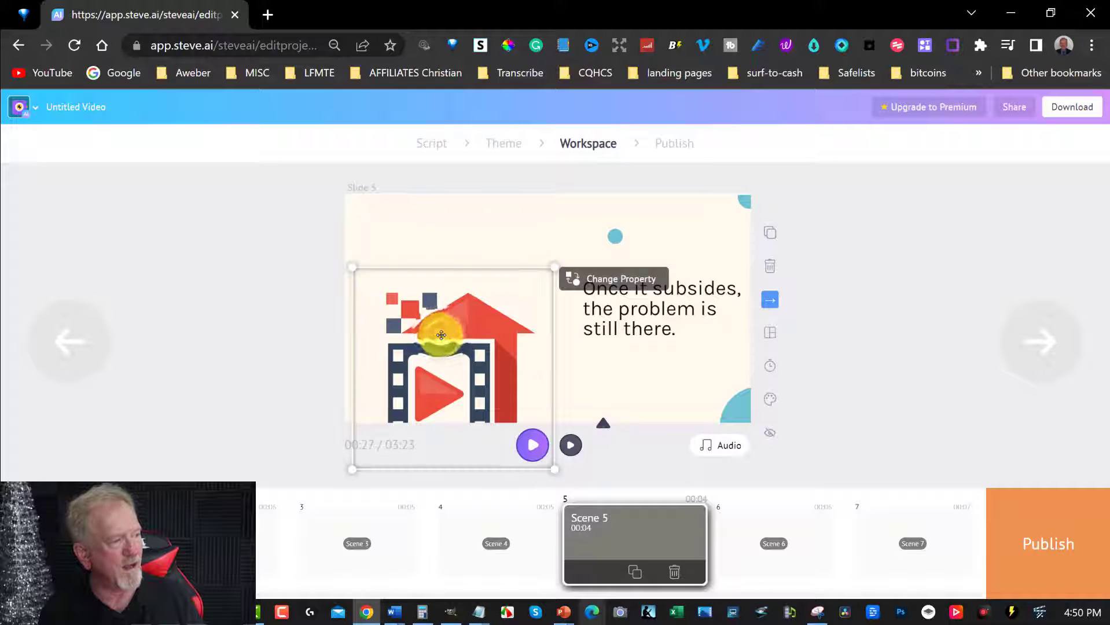
left_click(607, 280)
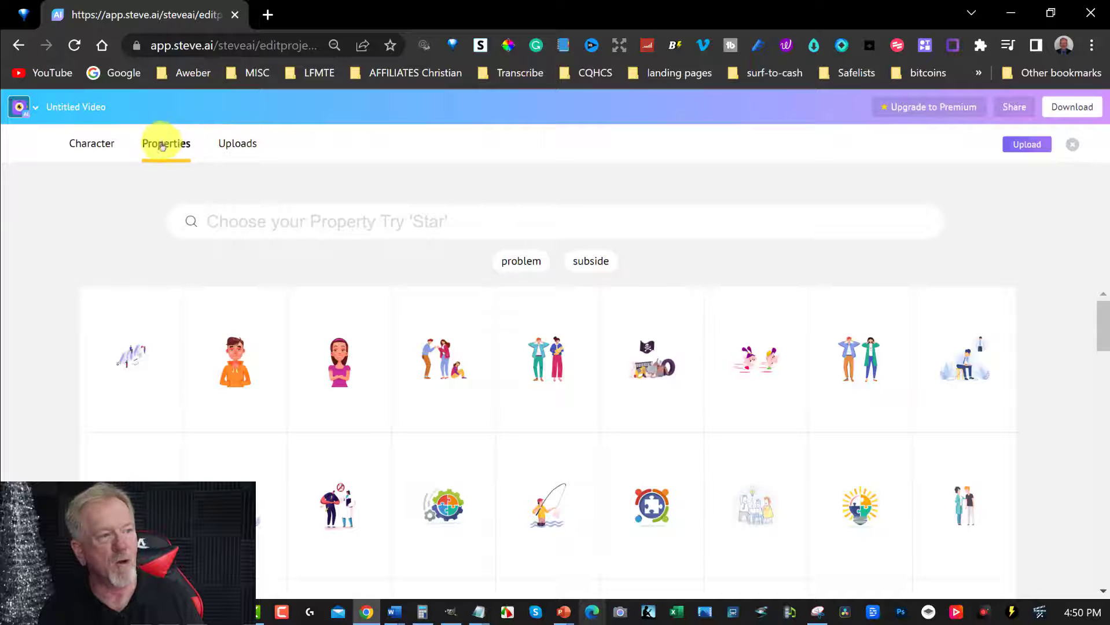
left_click(79, 143)
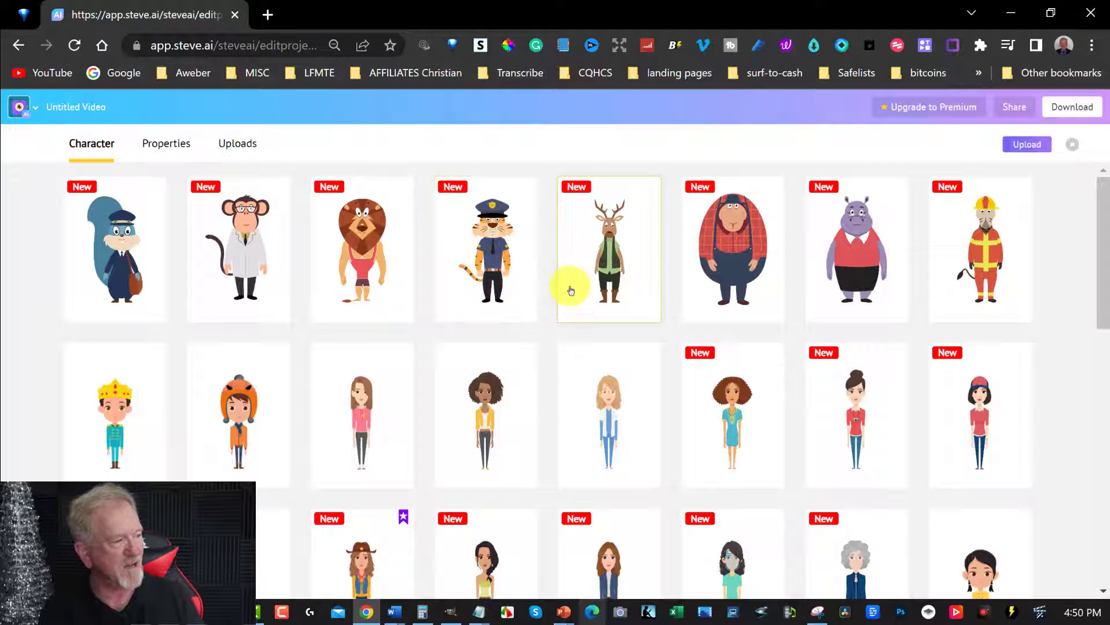
scroll(570, 291, "down", 2)
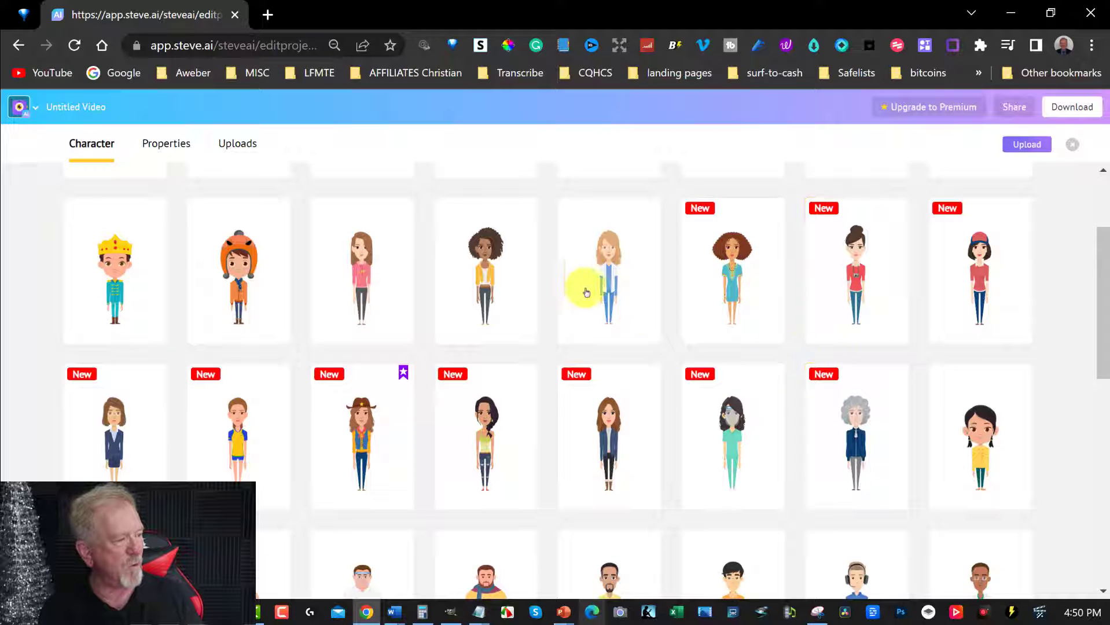
scroll(585, 287, "down", 2)
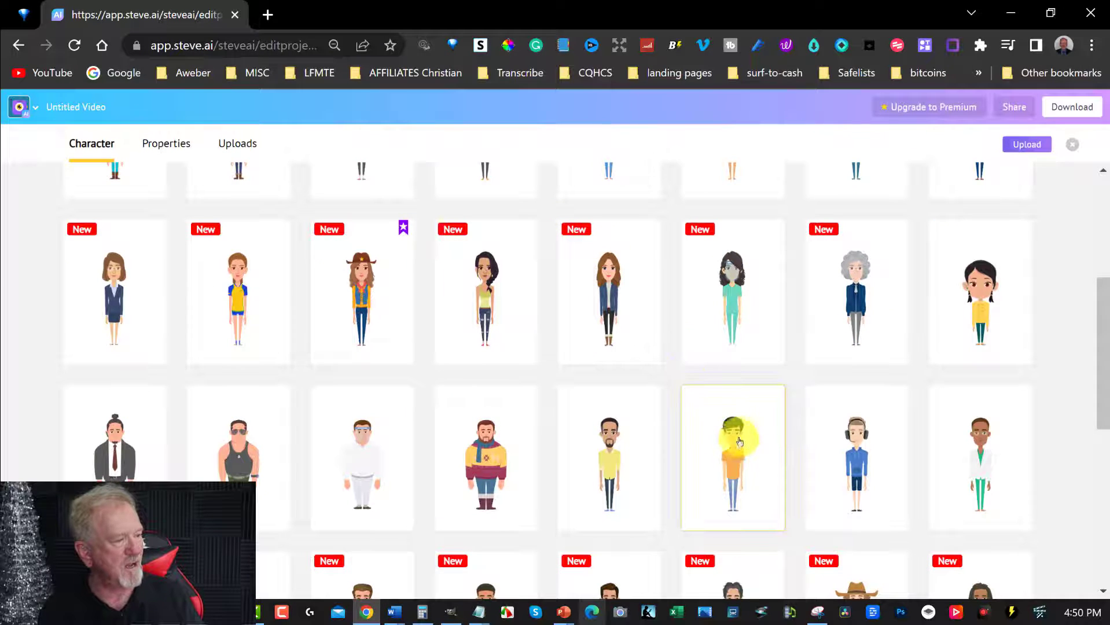
scroll(739, 441, "down", 2)
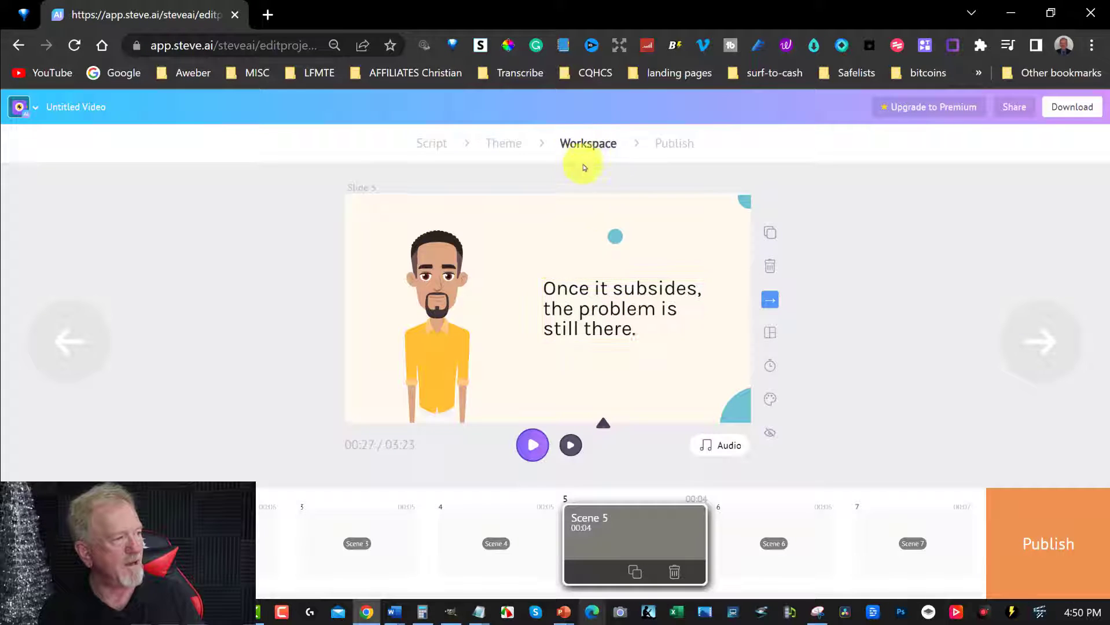
Step: Give the scene 5 character the 'very sad' rain-cloud action and preview the scene
left_click(433, 292)
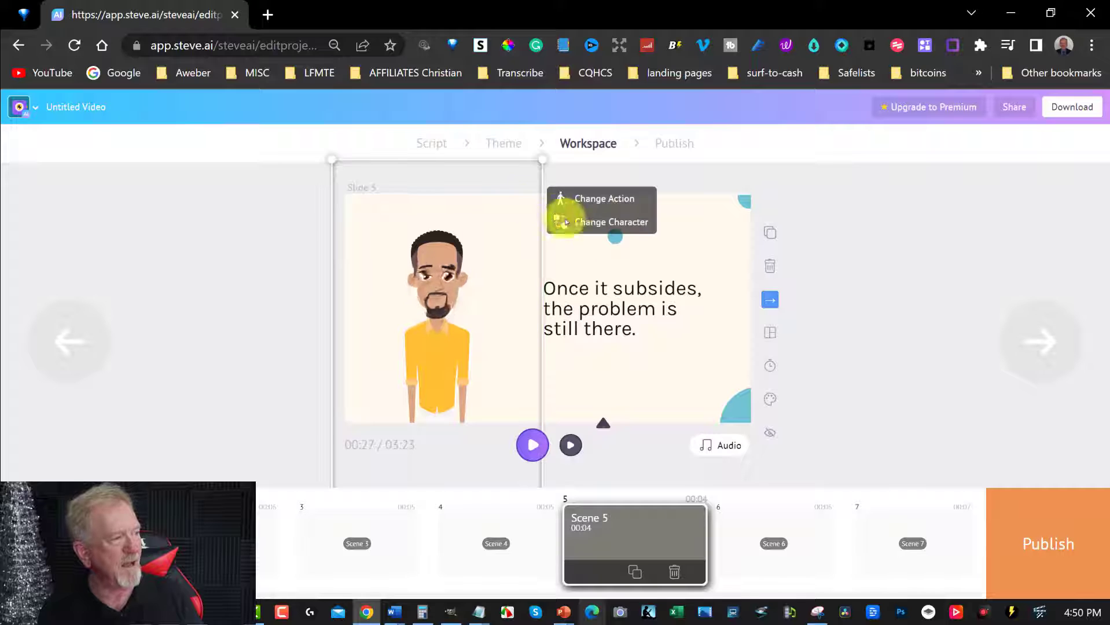
left_click(587, 198)
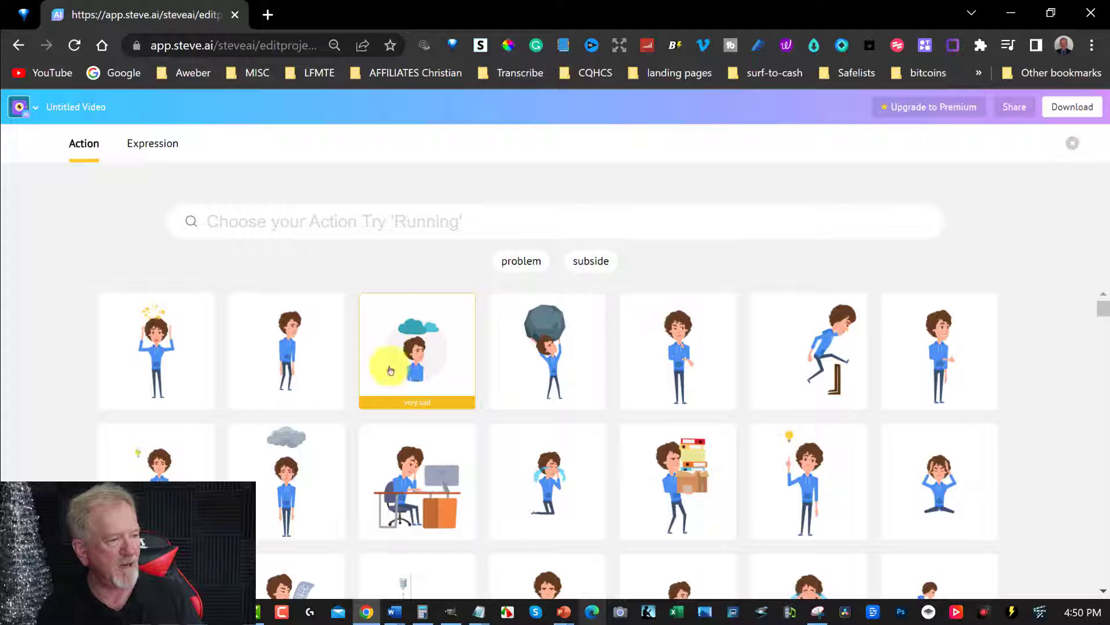
left_click(288, 477)
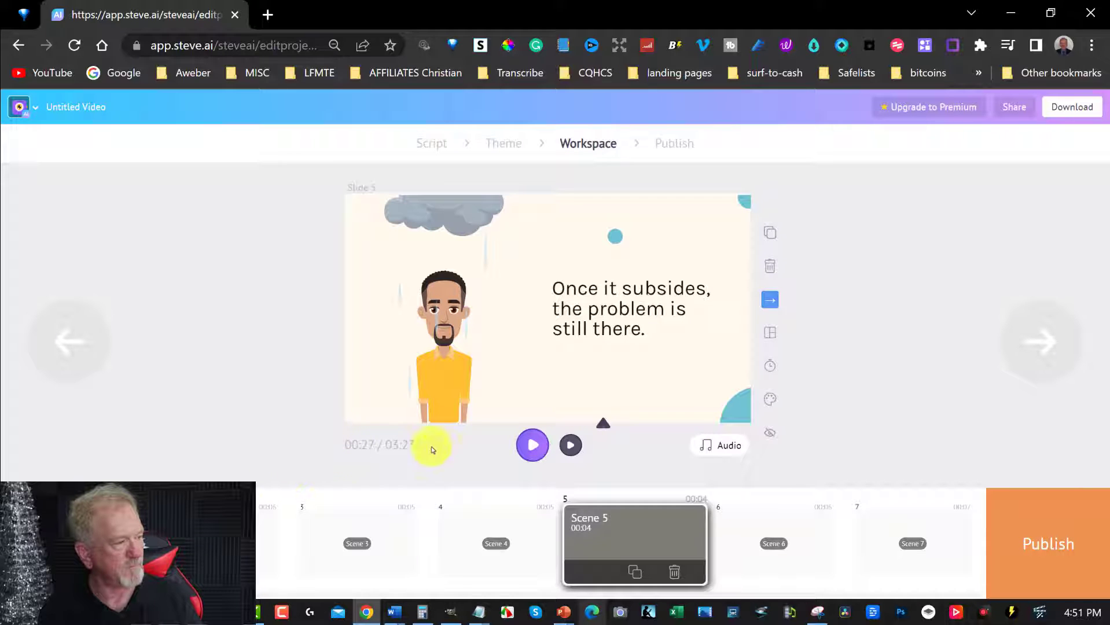
left_click(572, 444)
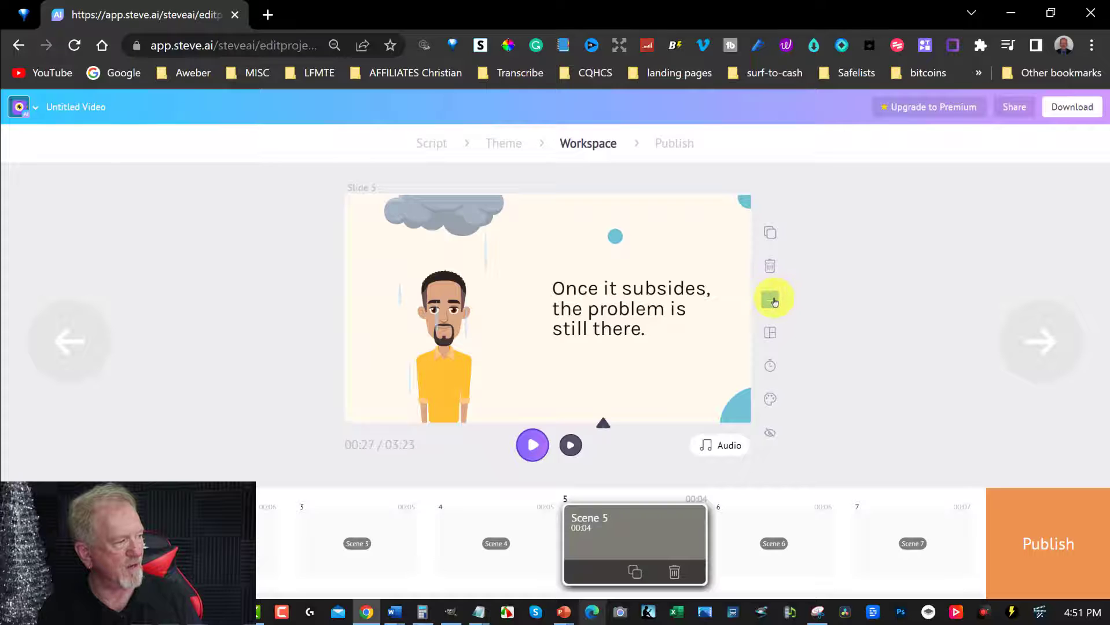
Step: Glance at scene 5's transition options, then advance past scene 6 to scene 7
left_click(773, 299)
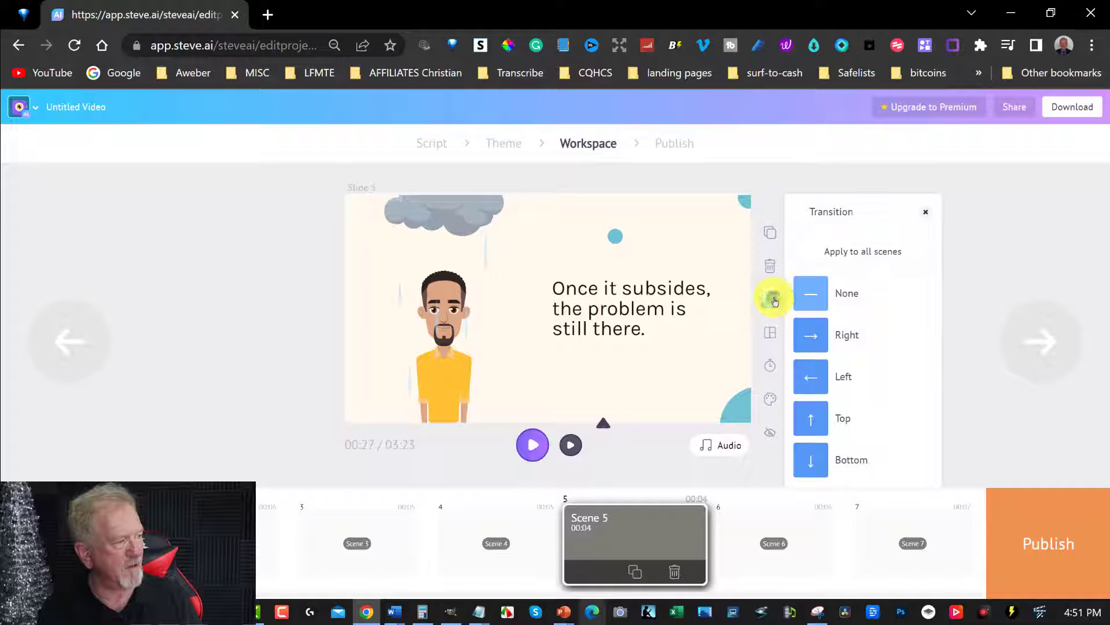
left_click(983, 248)
left_click(1040, 340)
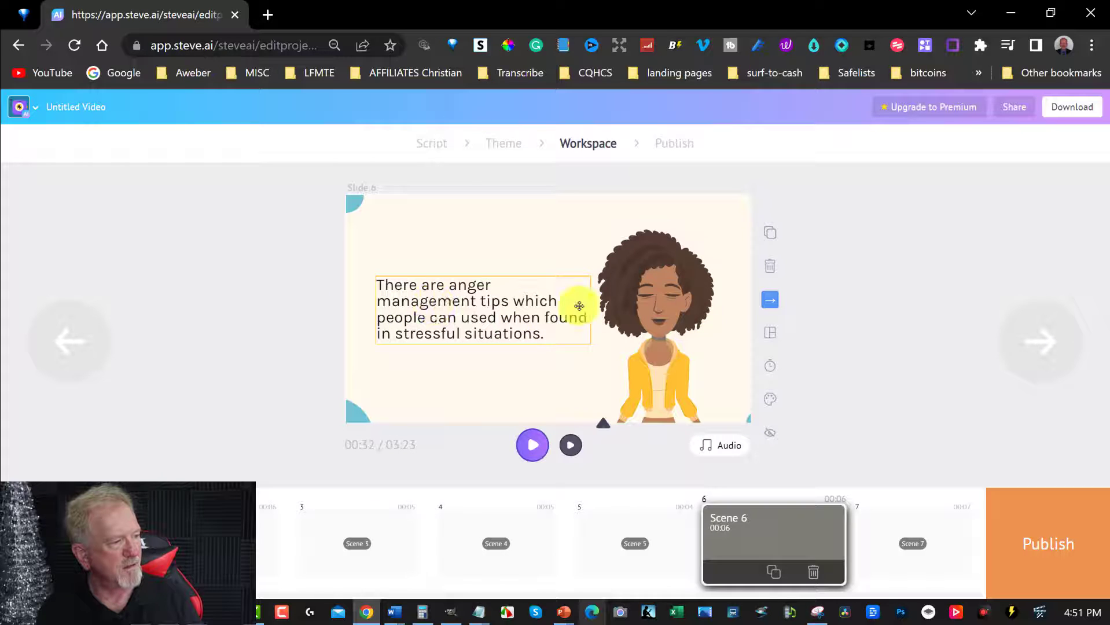
left_click(1039, 341)
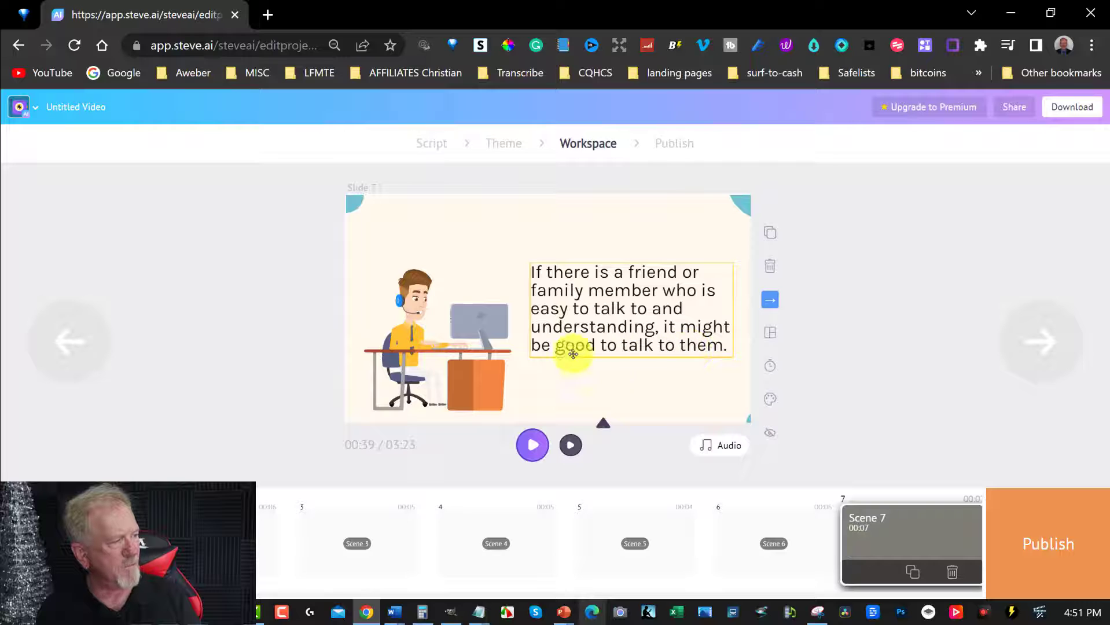
Step: Make the scene 7 man wave his hand
left_click(420, 319)
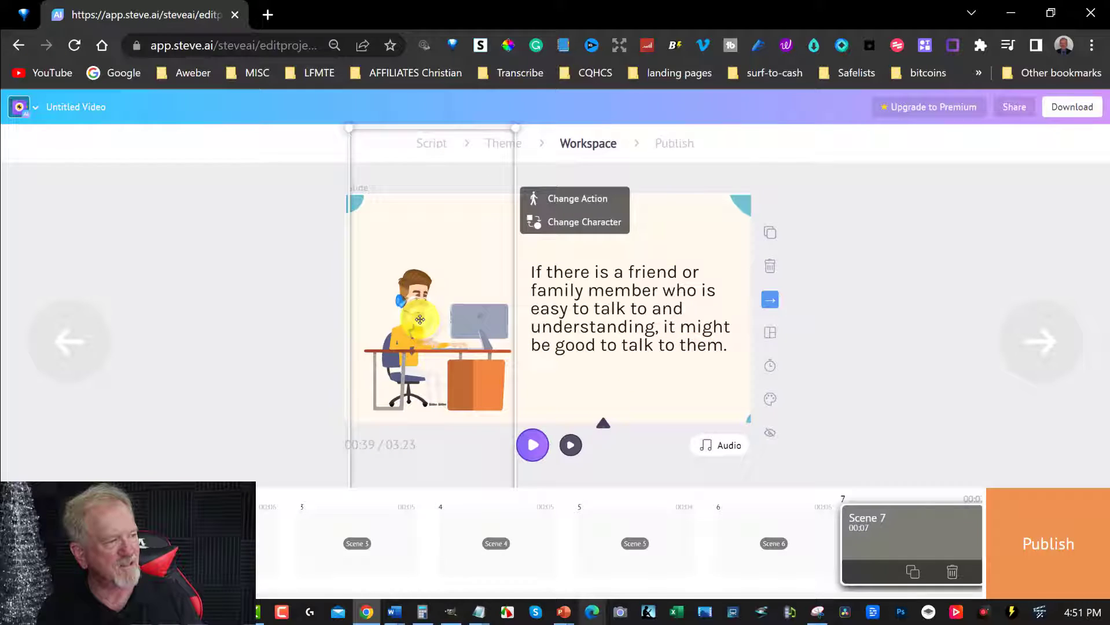
left_click(575, 199)
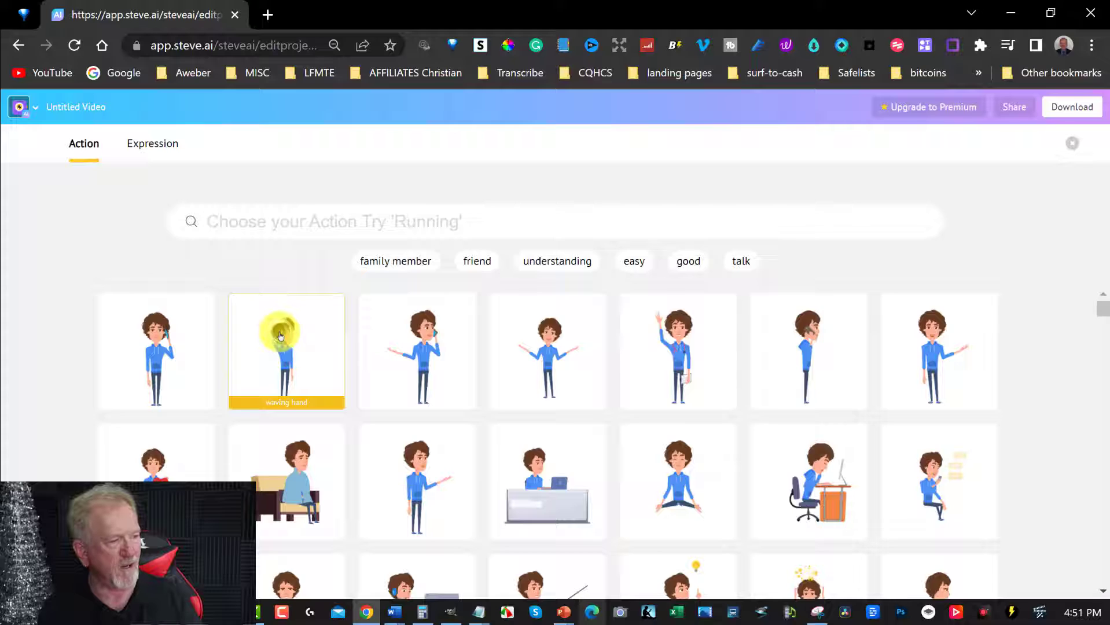
left_click(280, 335)
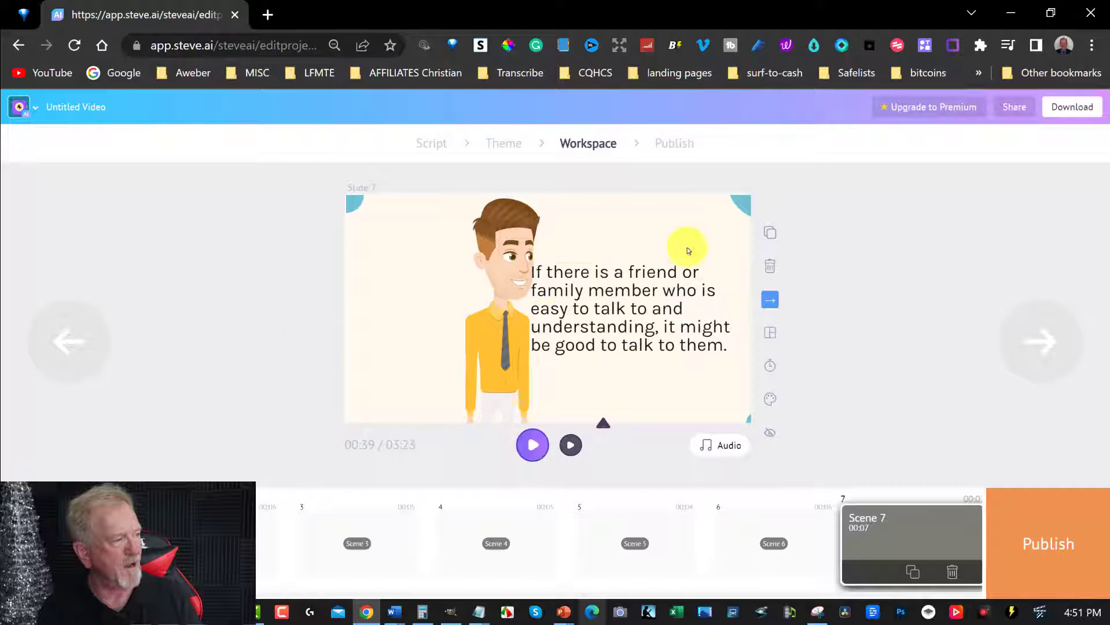
Step: Switch Slide 7 to the character-left, text-right layout and preview the scene
left_click(772, 334)
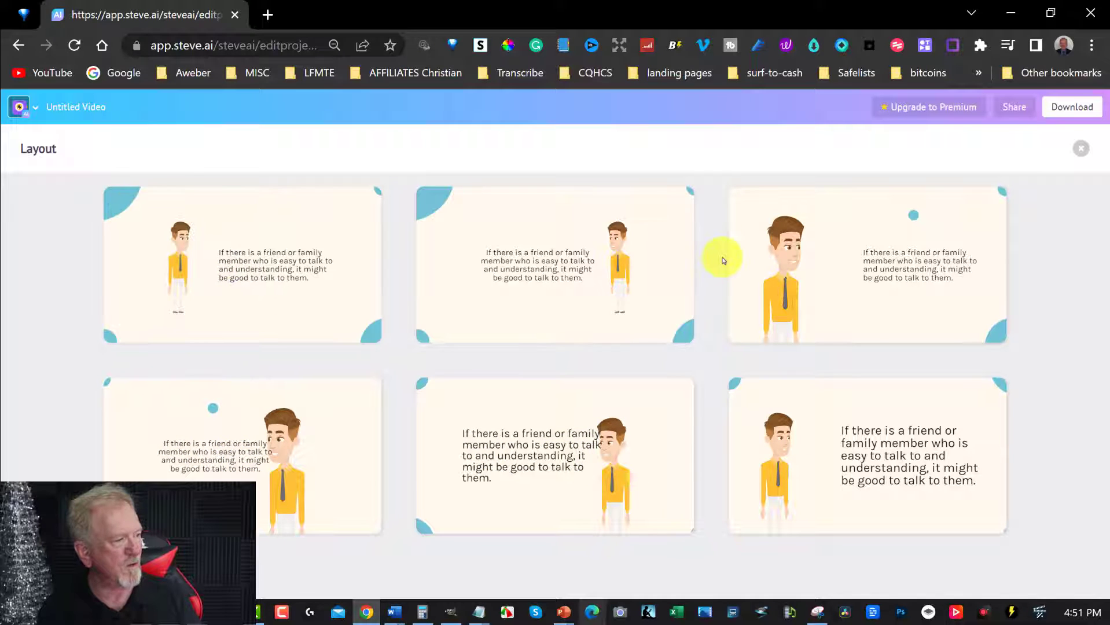
left_click(794, 263)
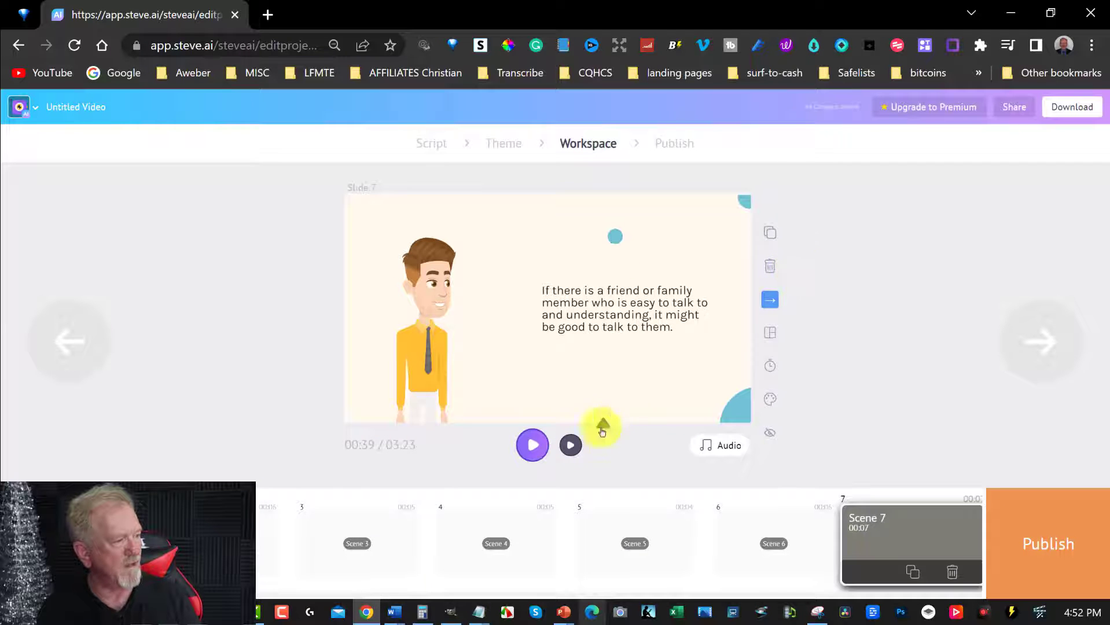
left_click(572, 445)
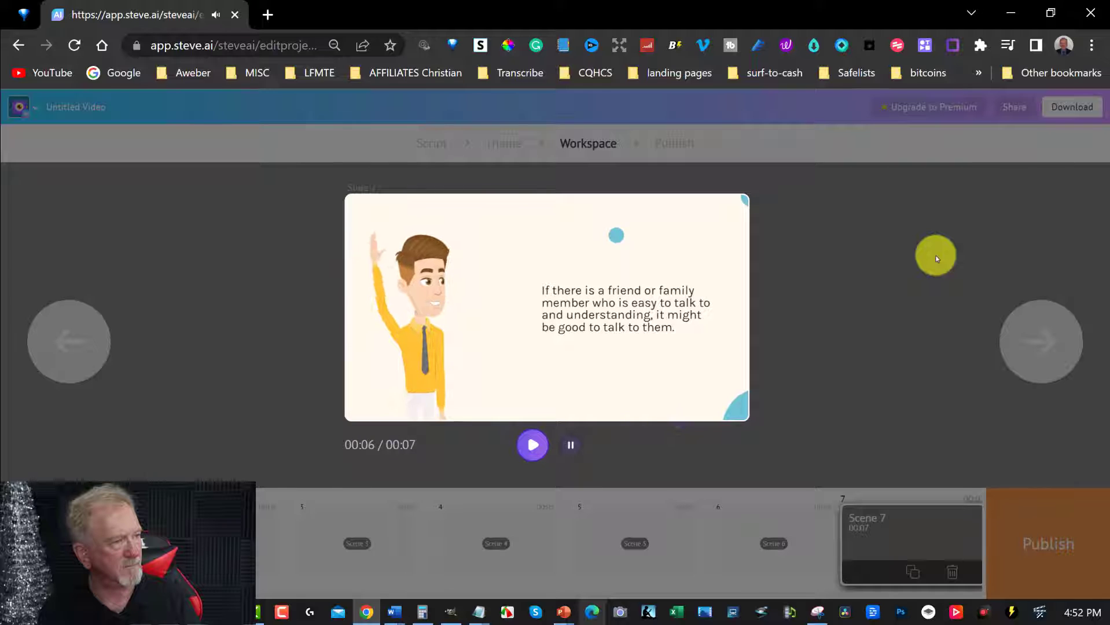
Step: Stop the scene 7 preview, check its duration, and navigate to scene 9
left_click(570, 444)
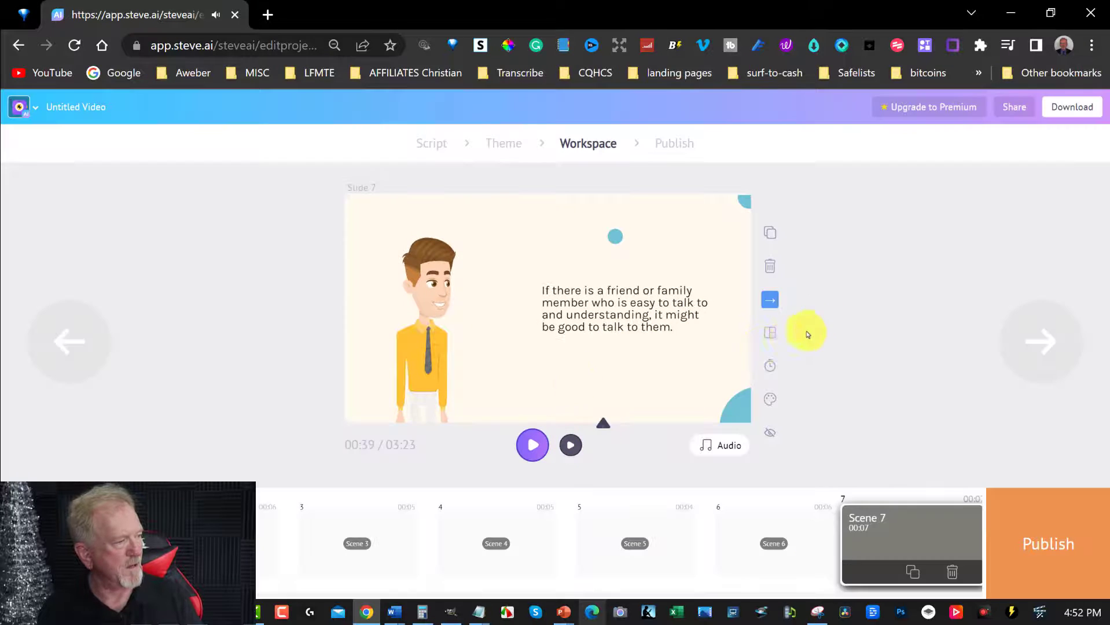
left_click(770, 370)
left_click(900, 241)
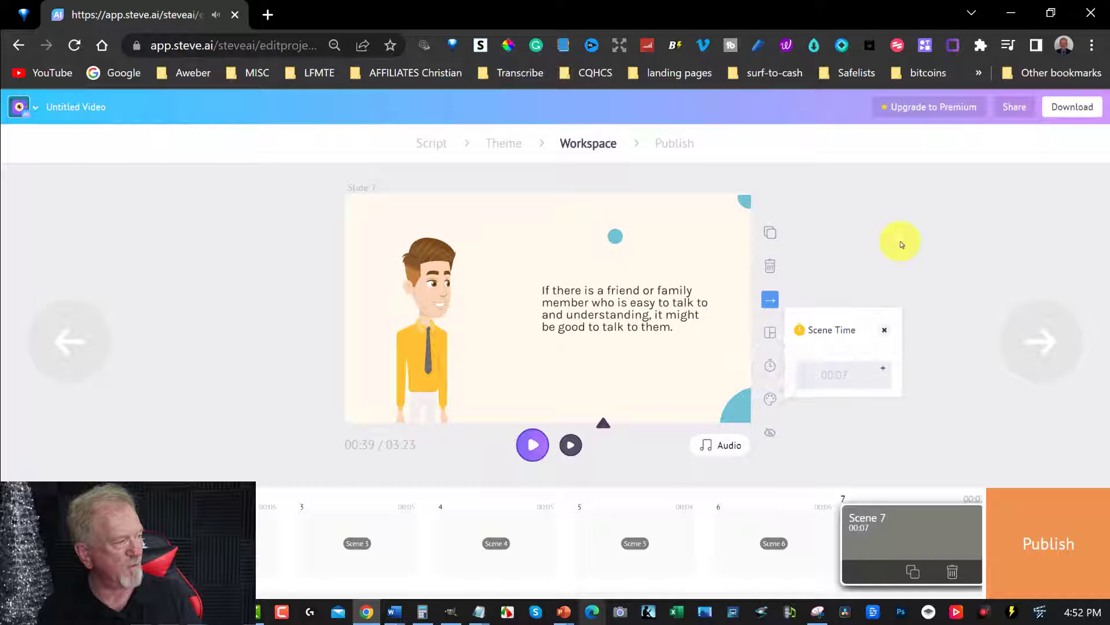
left_click(1013, 335)
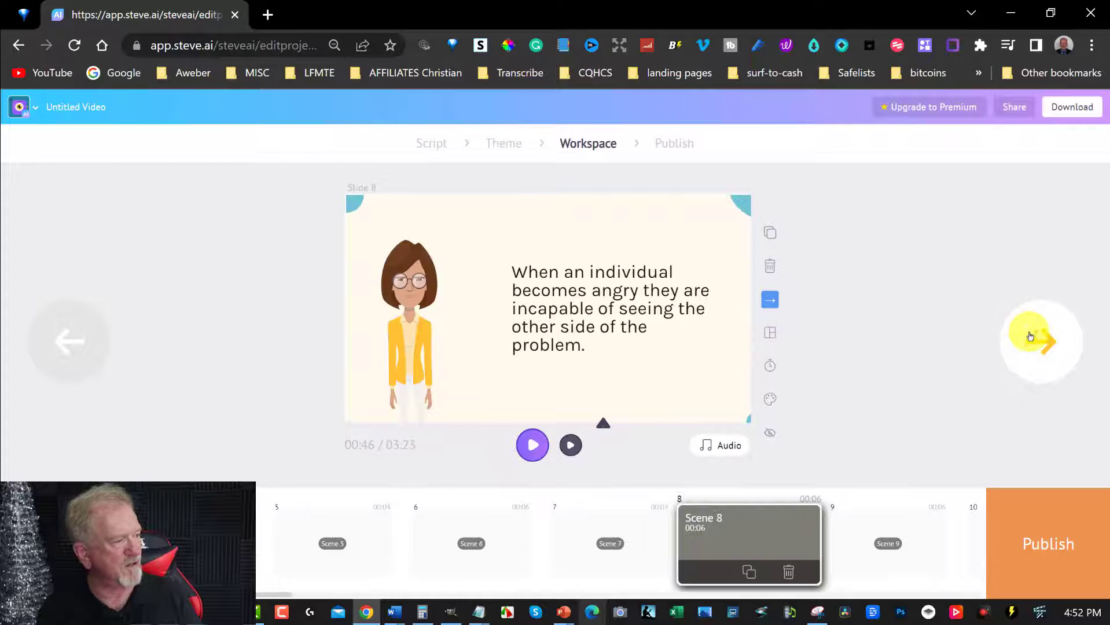
left_click(1029, 336)
left_click(1030, 336)
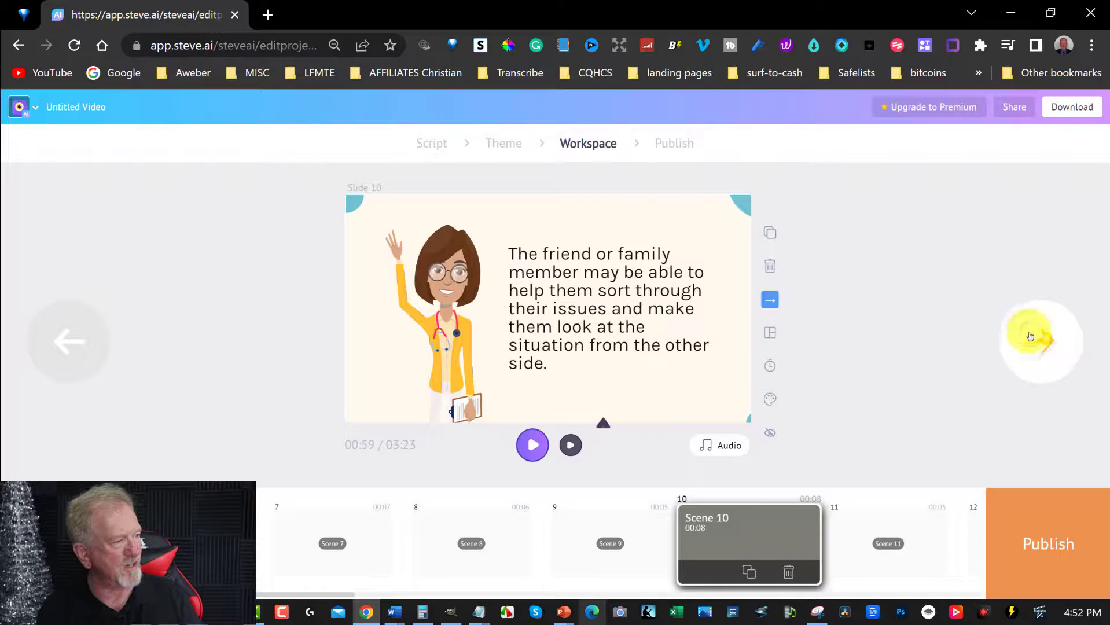
left_click(82, 345)
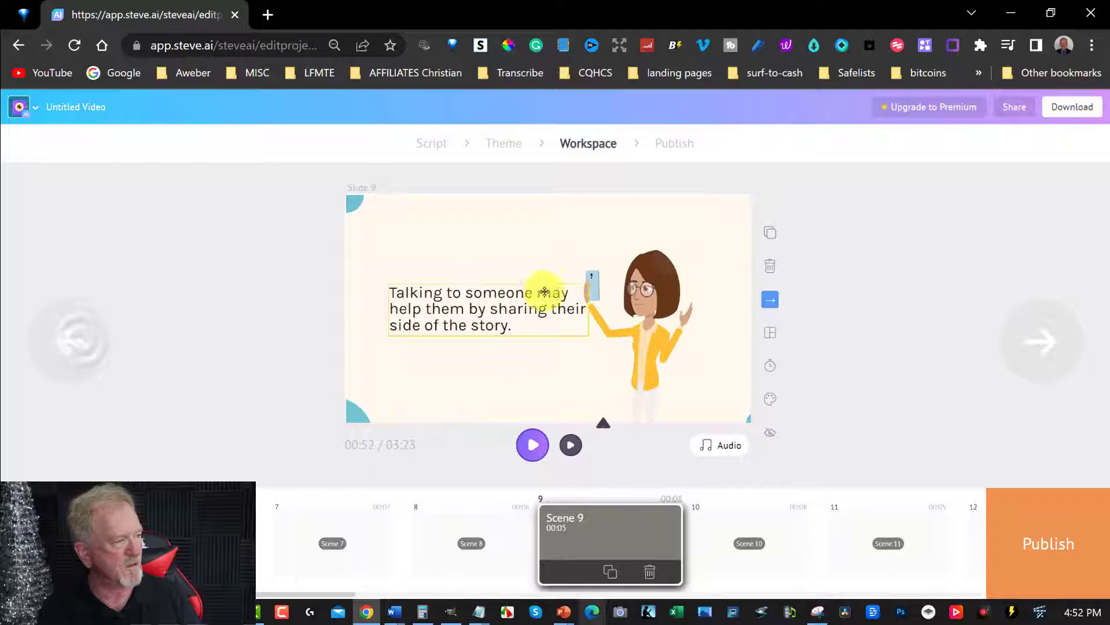
Step: Search the scene 9 character's actions for 'talk' and apply the Relaxing beer action
left_click(662, 321)
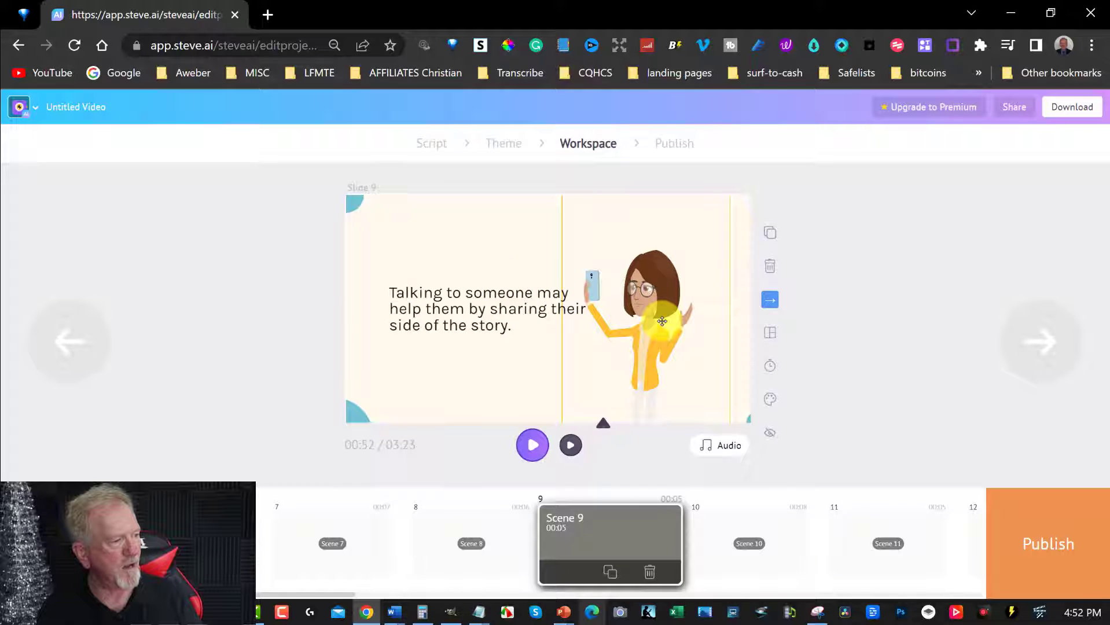
left_click(797, 196)
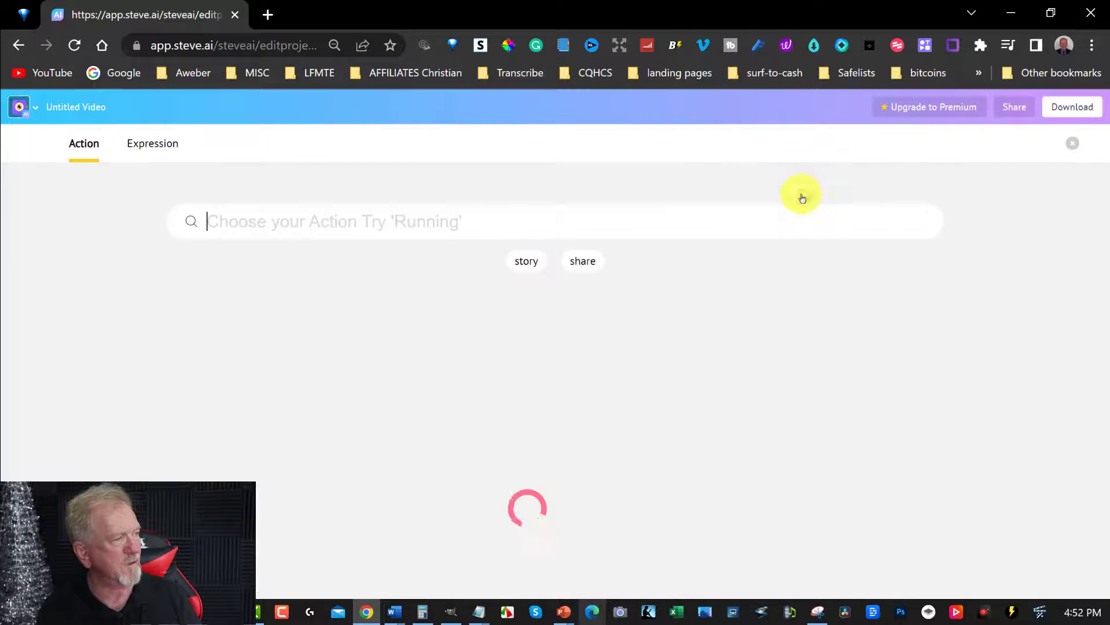
left_click(273, 221)
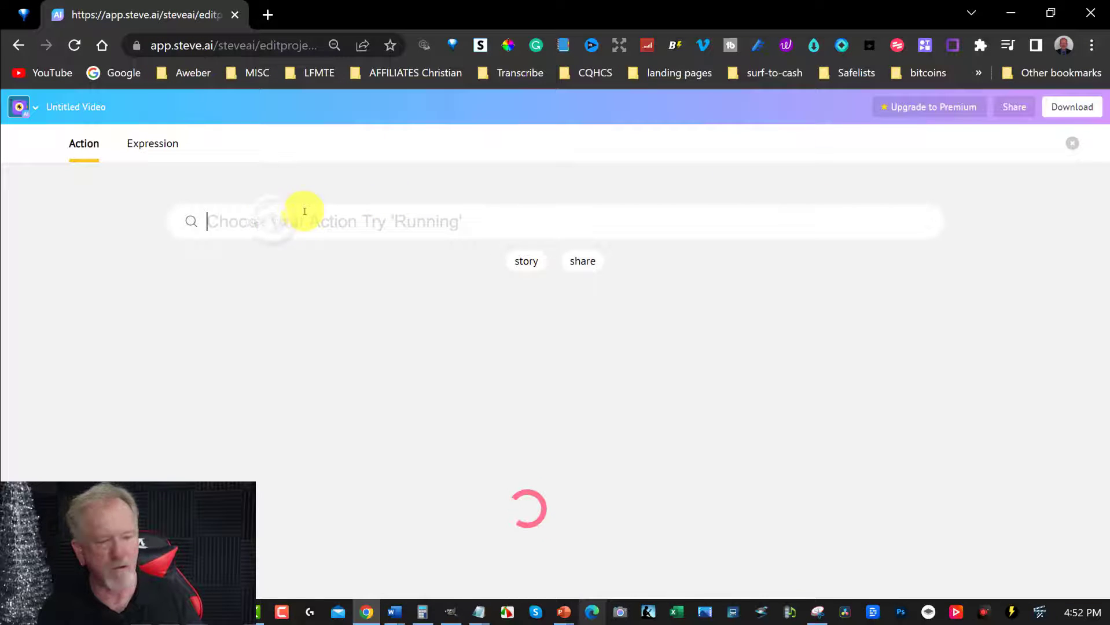
type("talk")
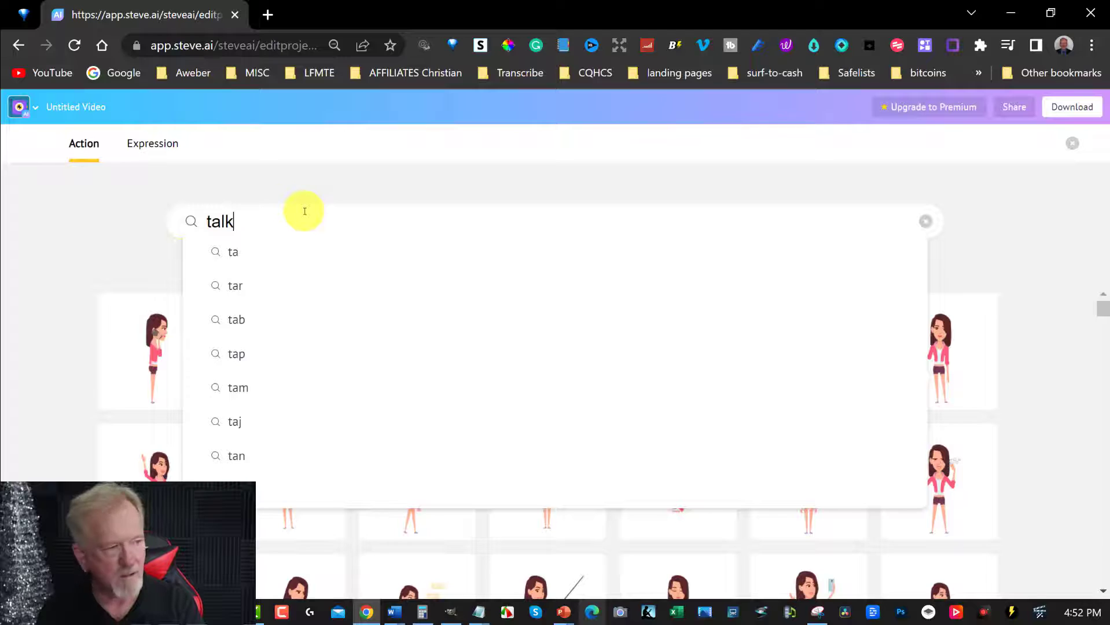
key("Return")
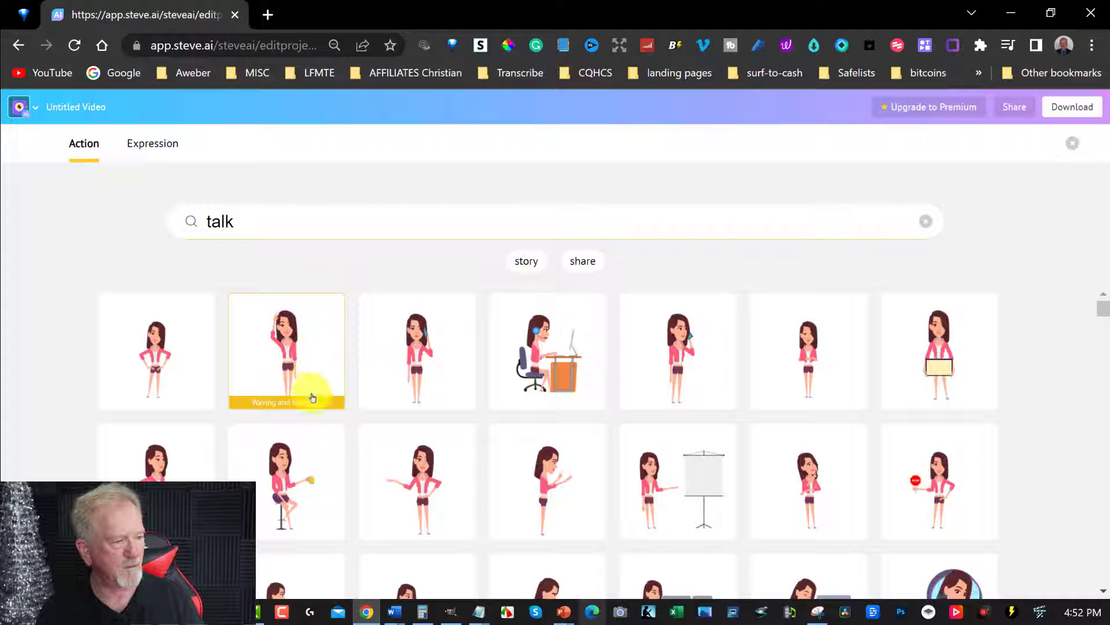
scroll(630, 363, "down", 2)
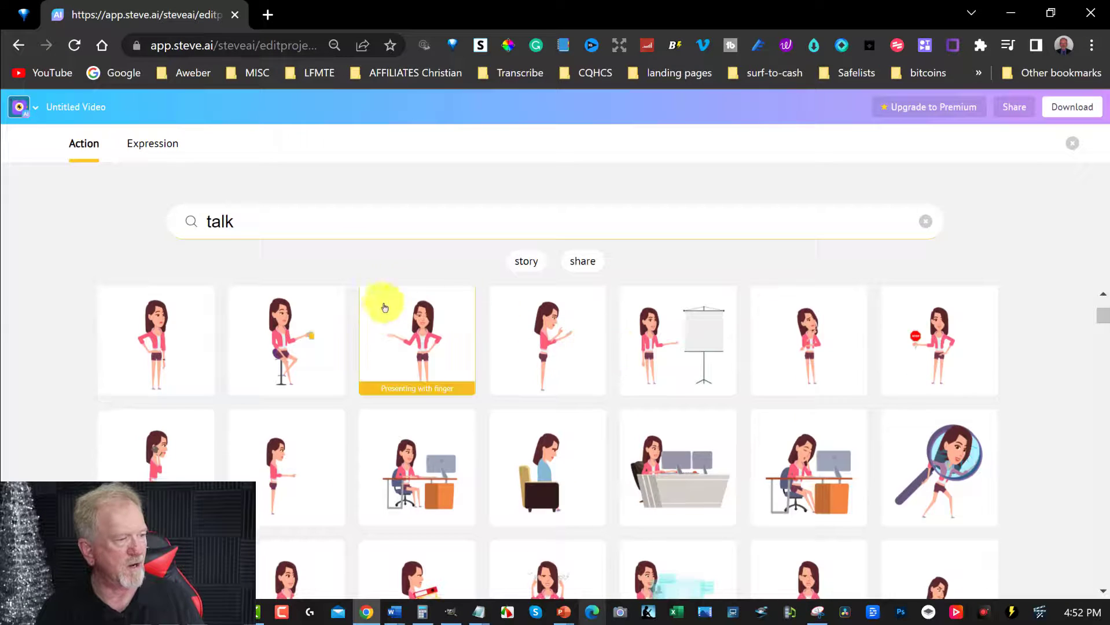
left_click(298, 332)
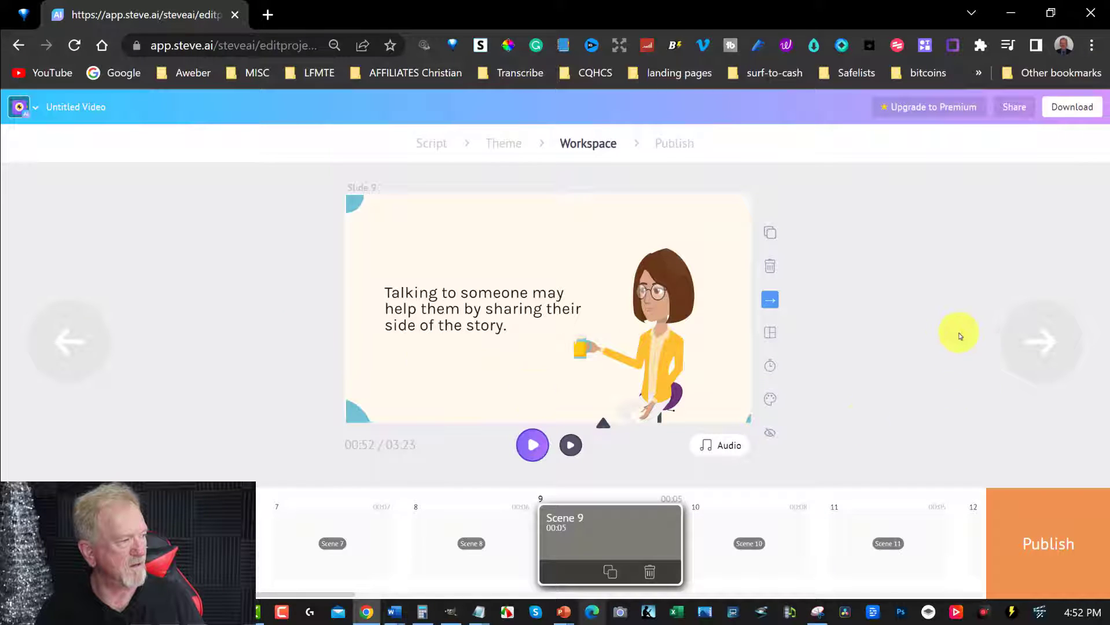
Step: Advance through the slides to scene 18, step back to scene 17, and select its character
left_click(1054, 342)
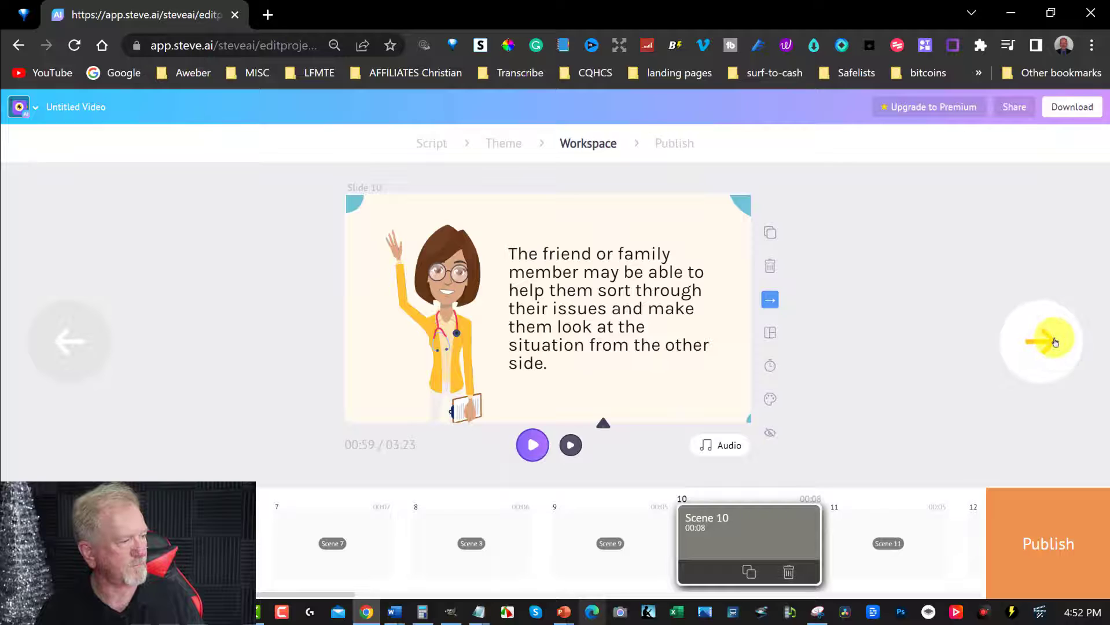
left_click(1034, 339)
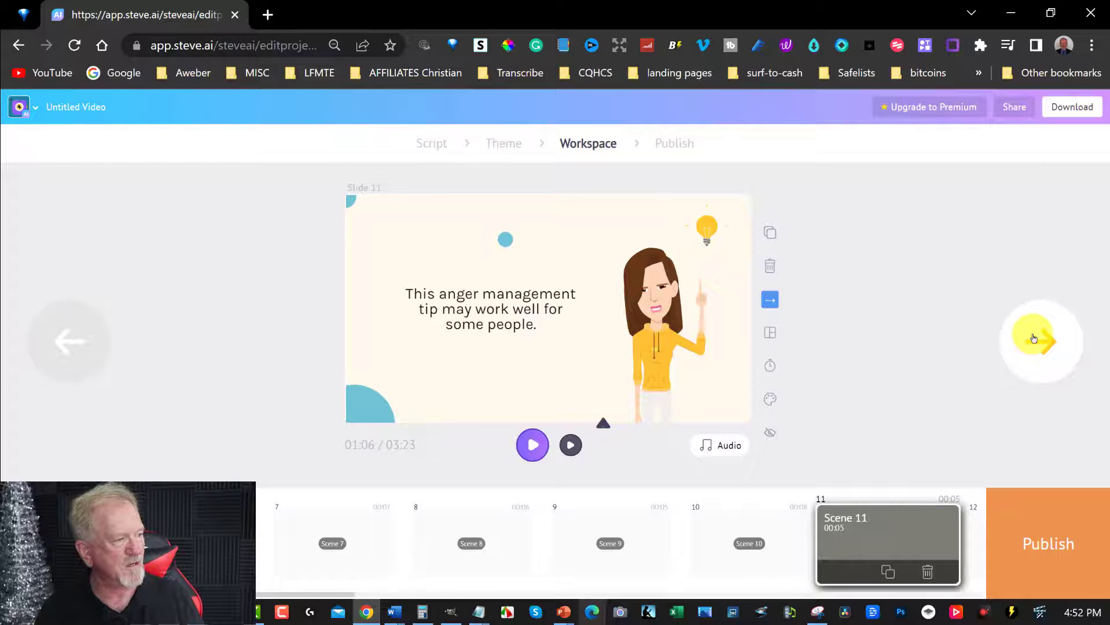
left_click(1033, 339)
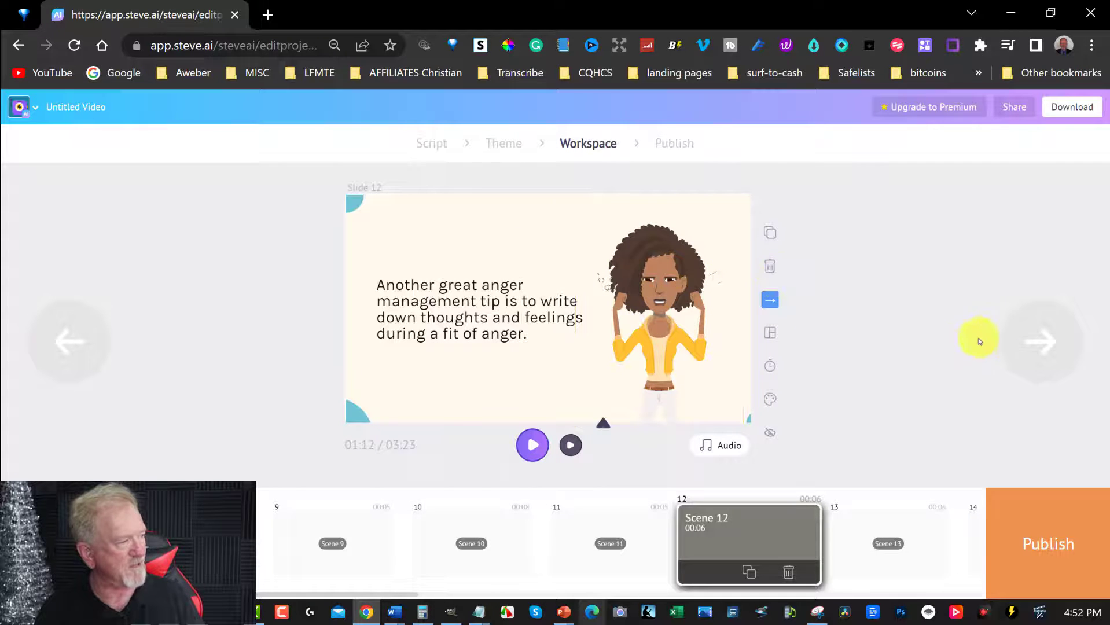
left_click(1040, 338)
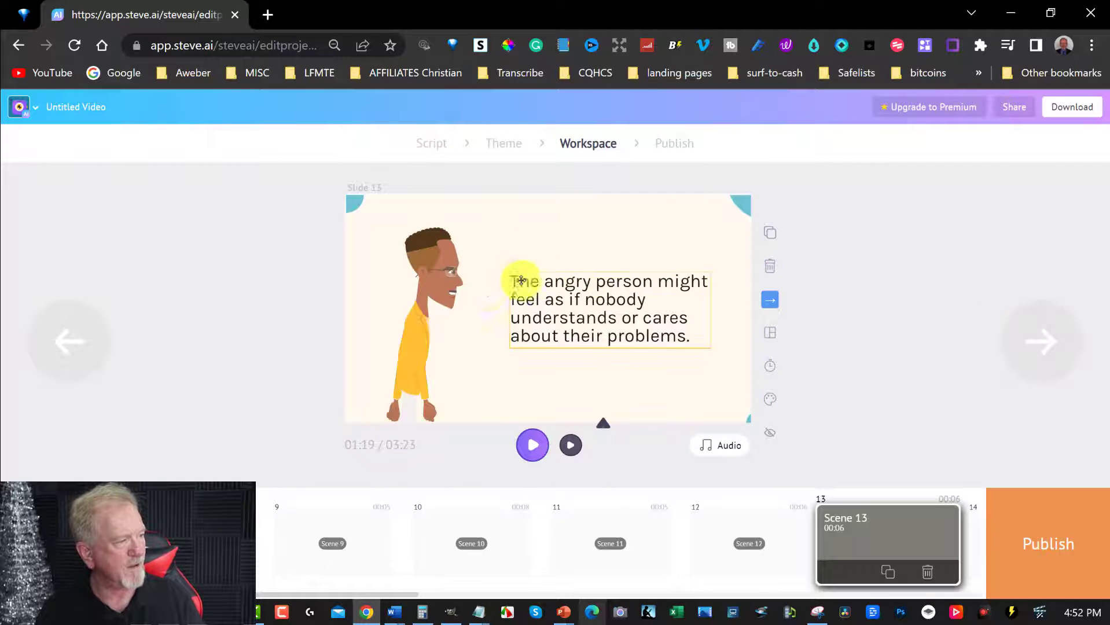
left_click(1025, 344)
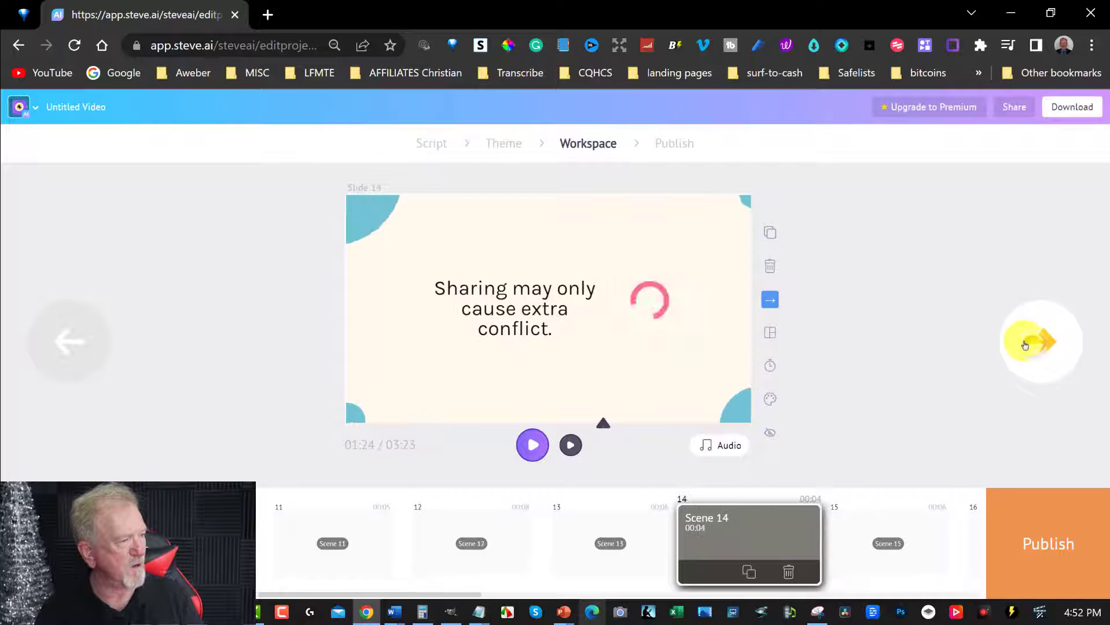
left_click(1024, 345)
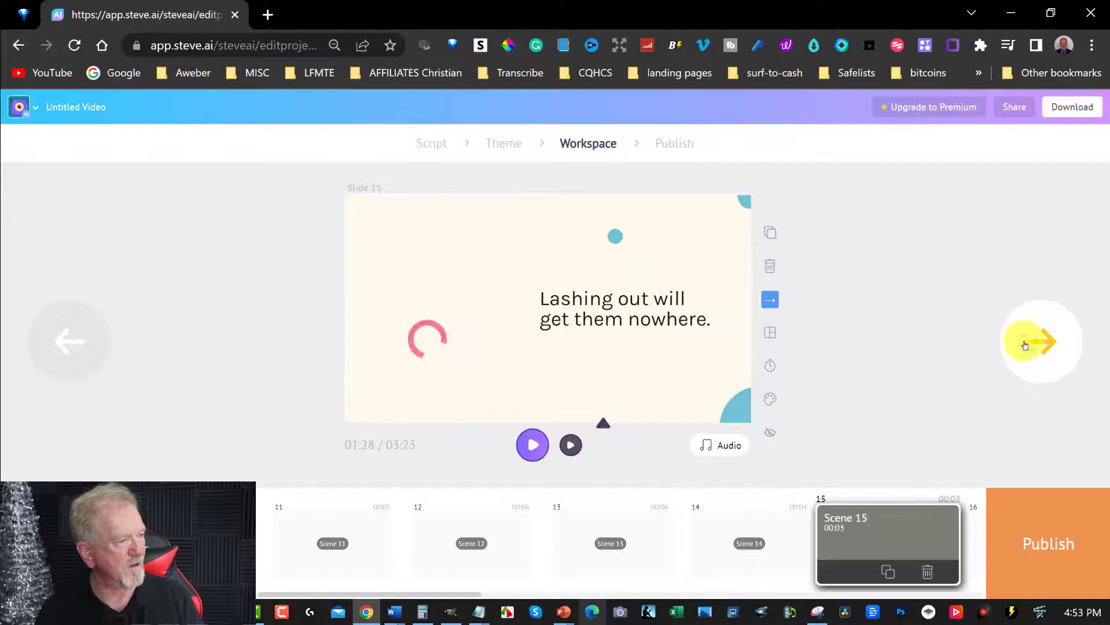
left_click(1025, 345)
left_click(1025, 345)
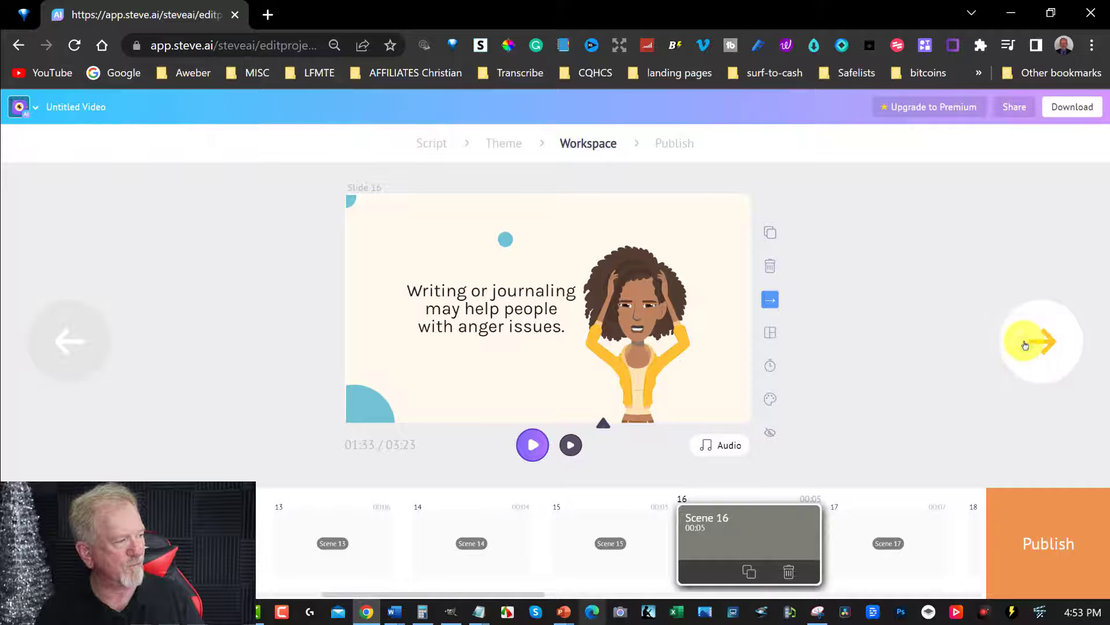
left_click(1025, 345)
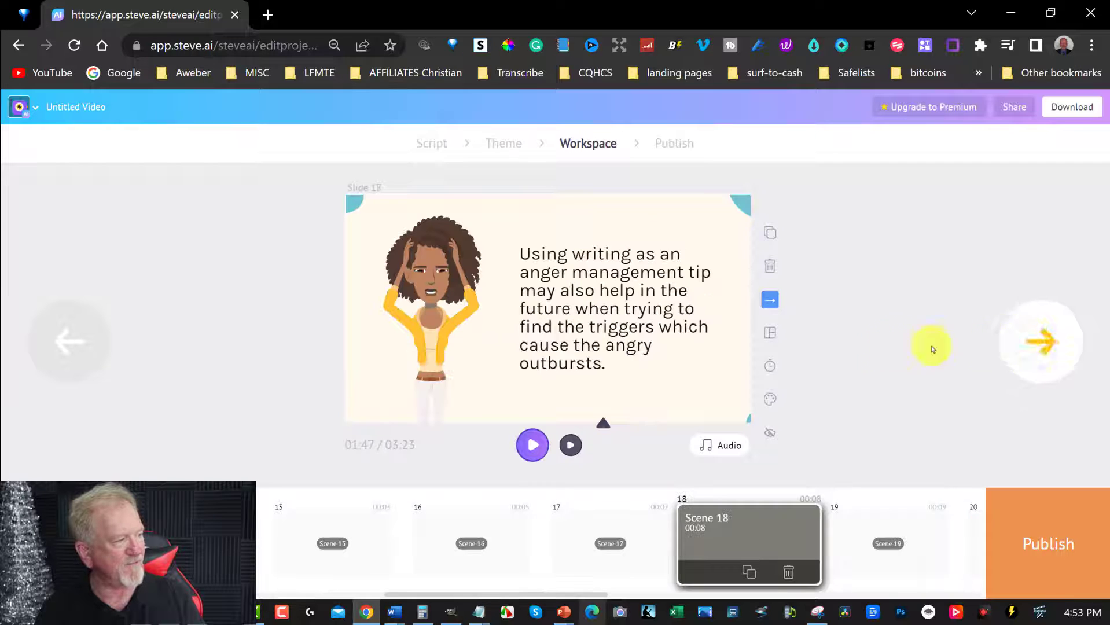
left_click(40, 346)
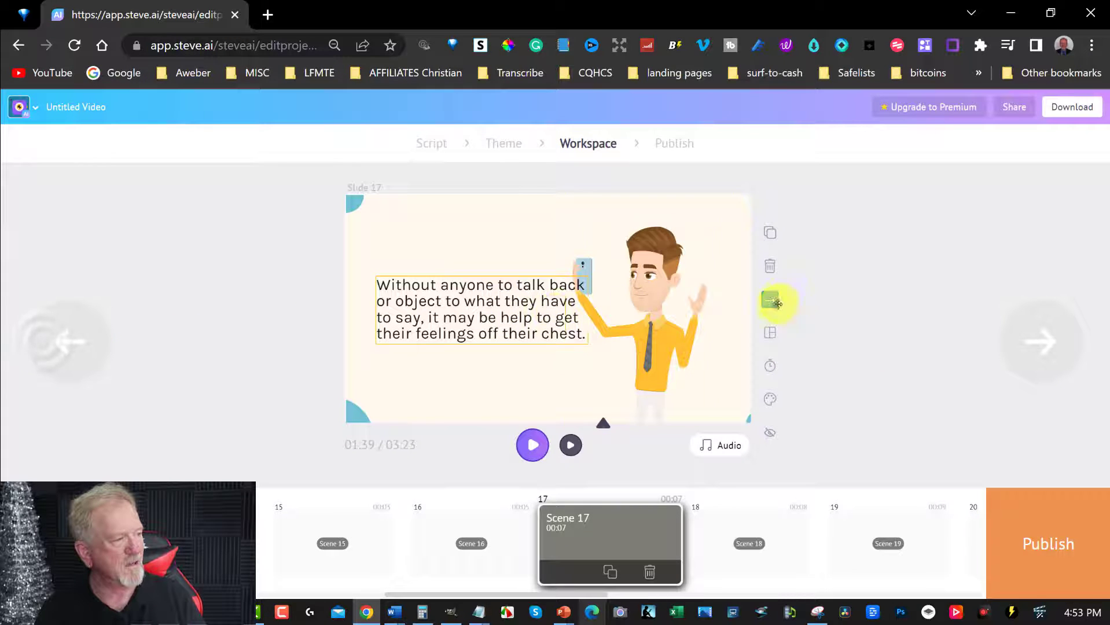
left_click(672, 319)
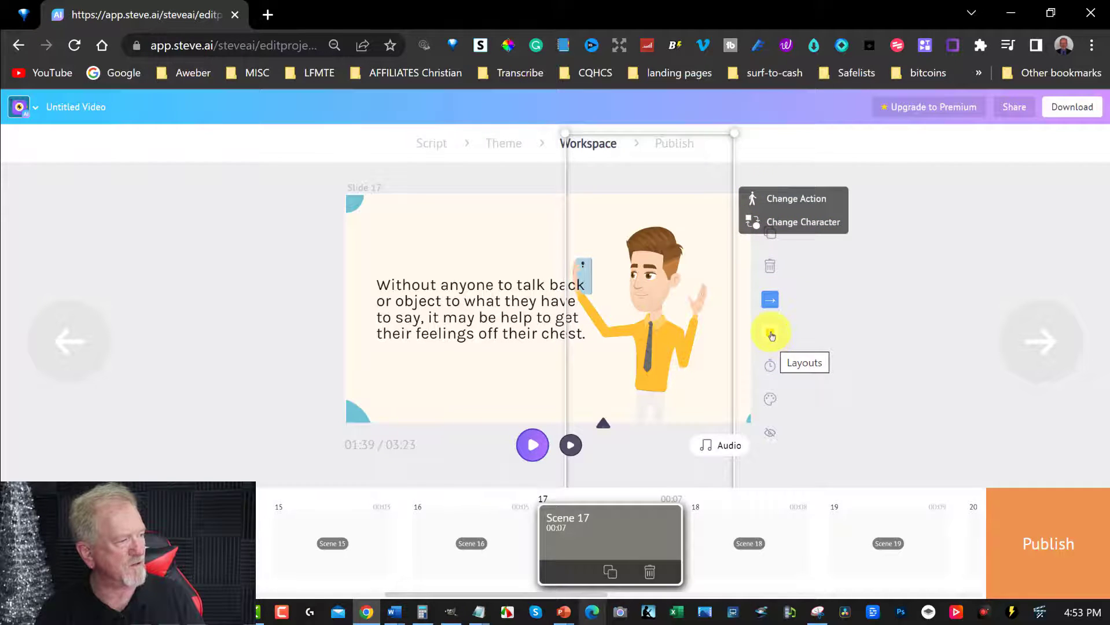
Step: Search the scene 17 character's actions for 'talk' and apply 'Standing and talking'
left_click(790, 199)
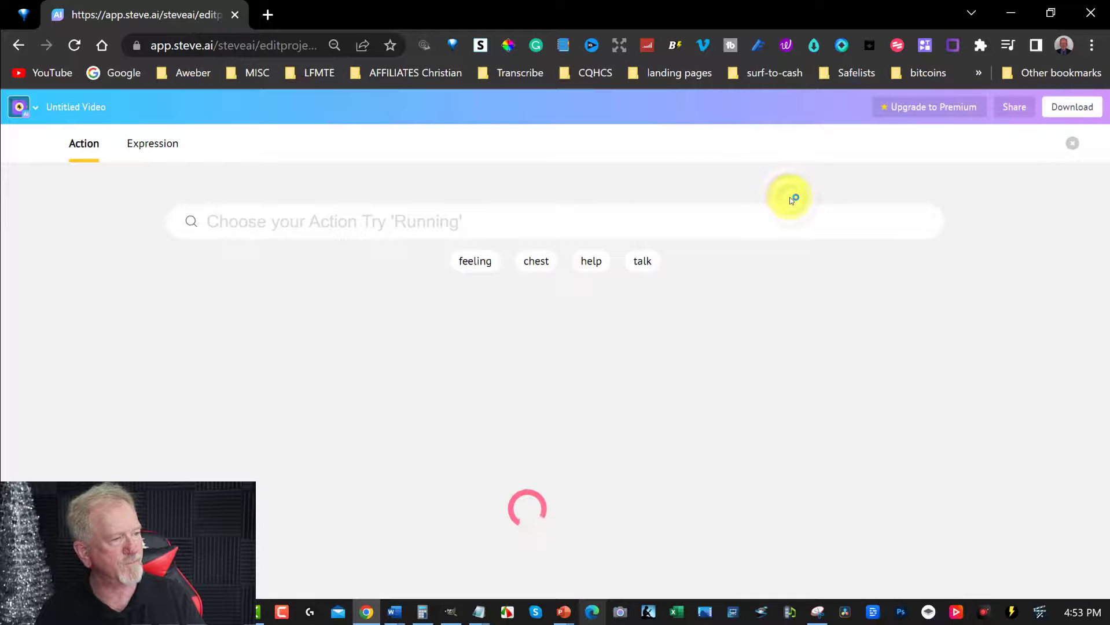
left_click(280, 217)
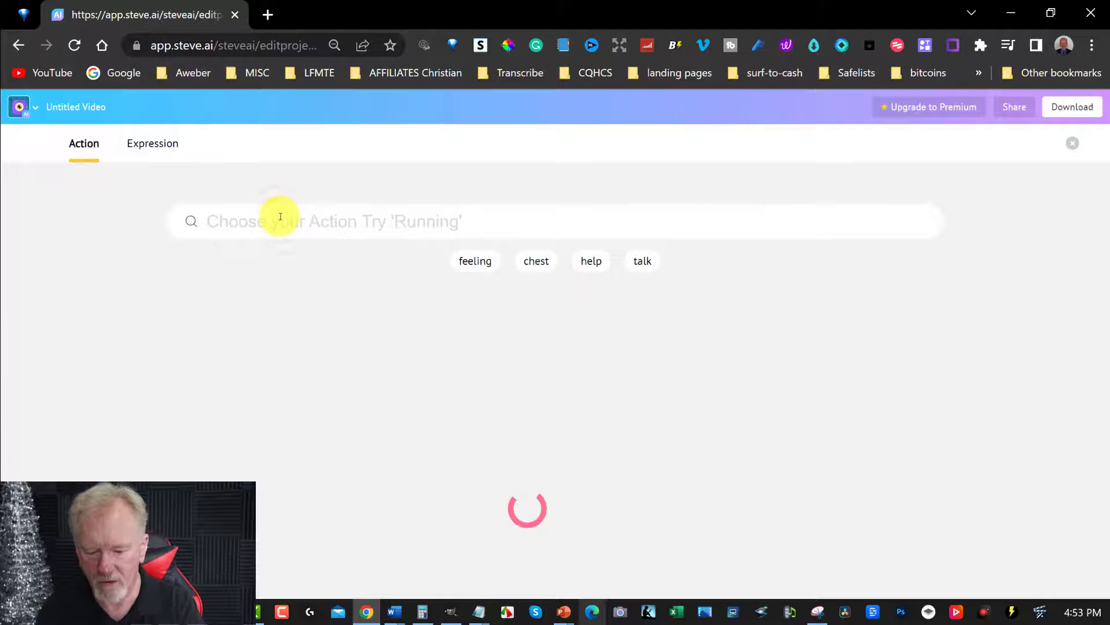
type("talk")
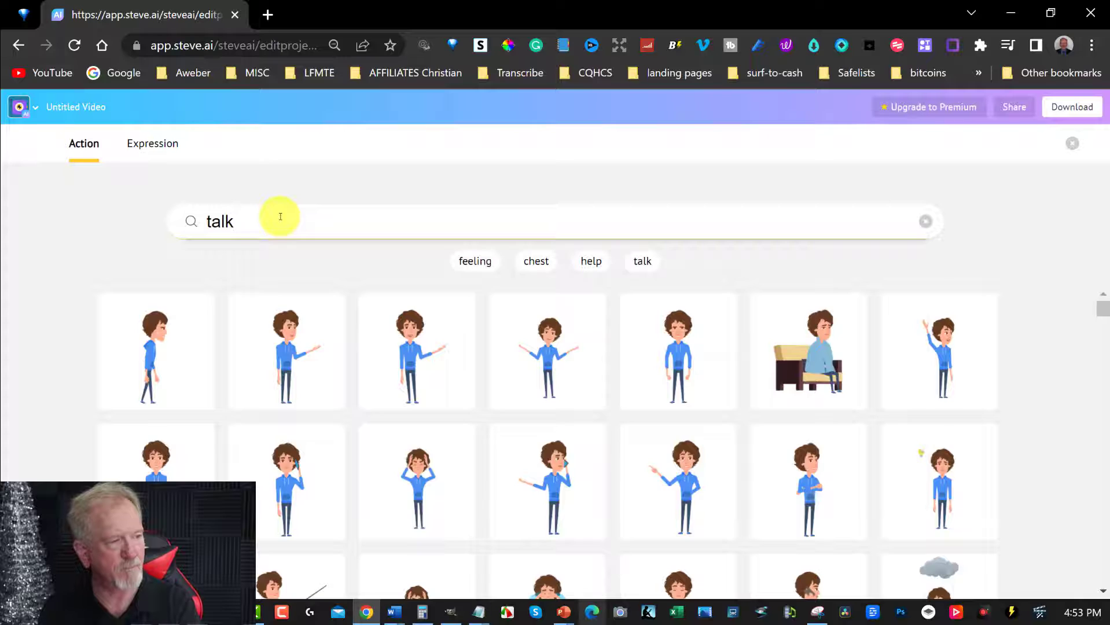
key("Return")
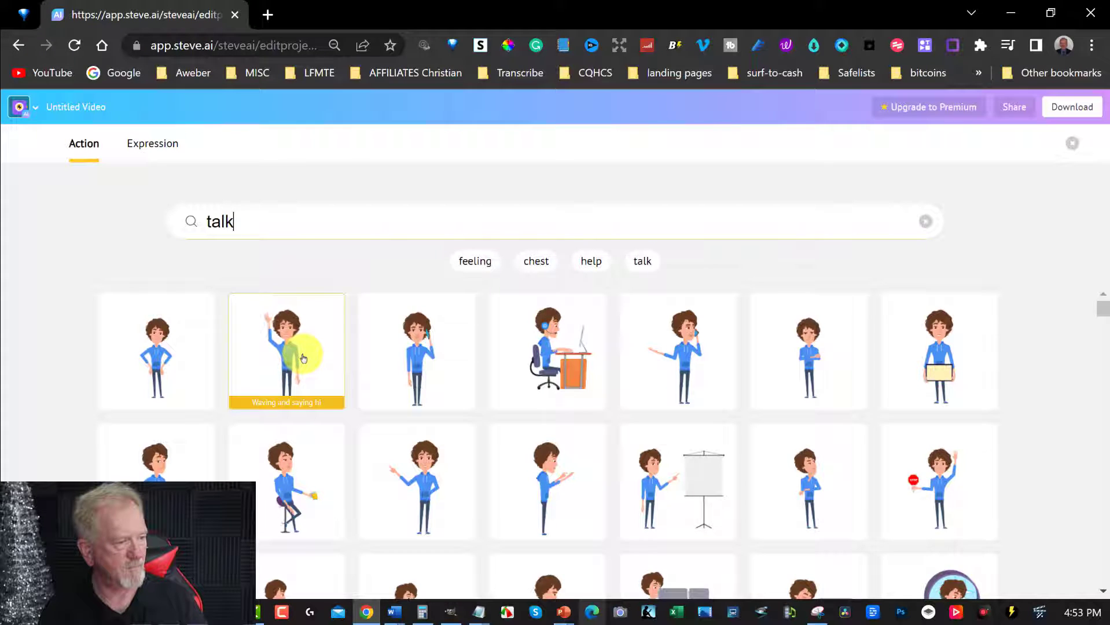
left_click(750, 395)
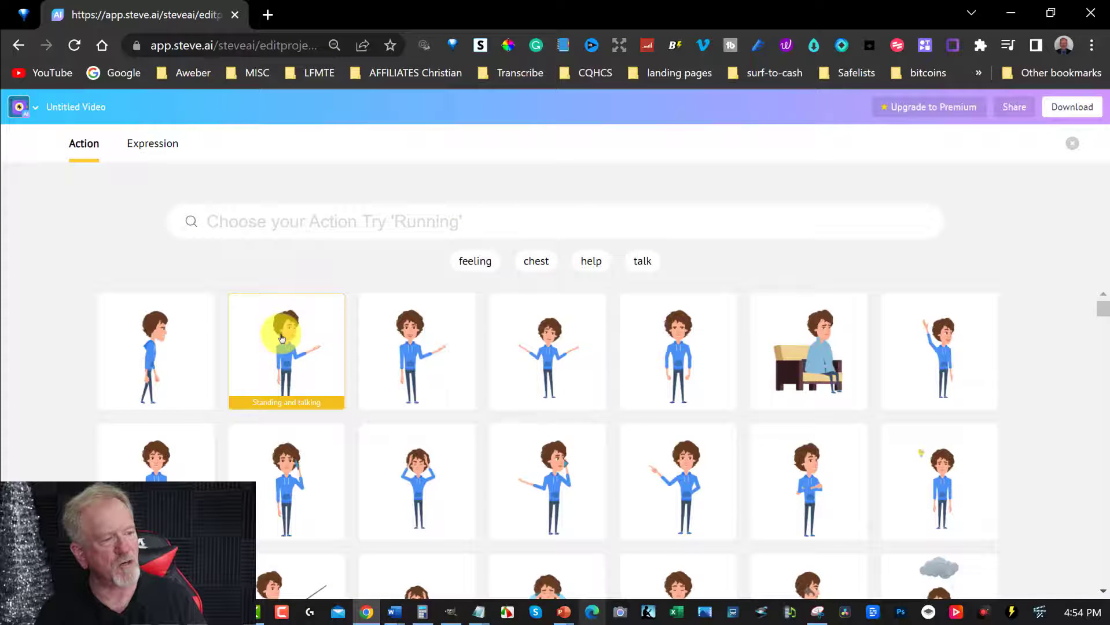
left_click(282, 339)
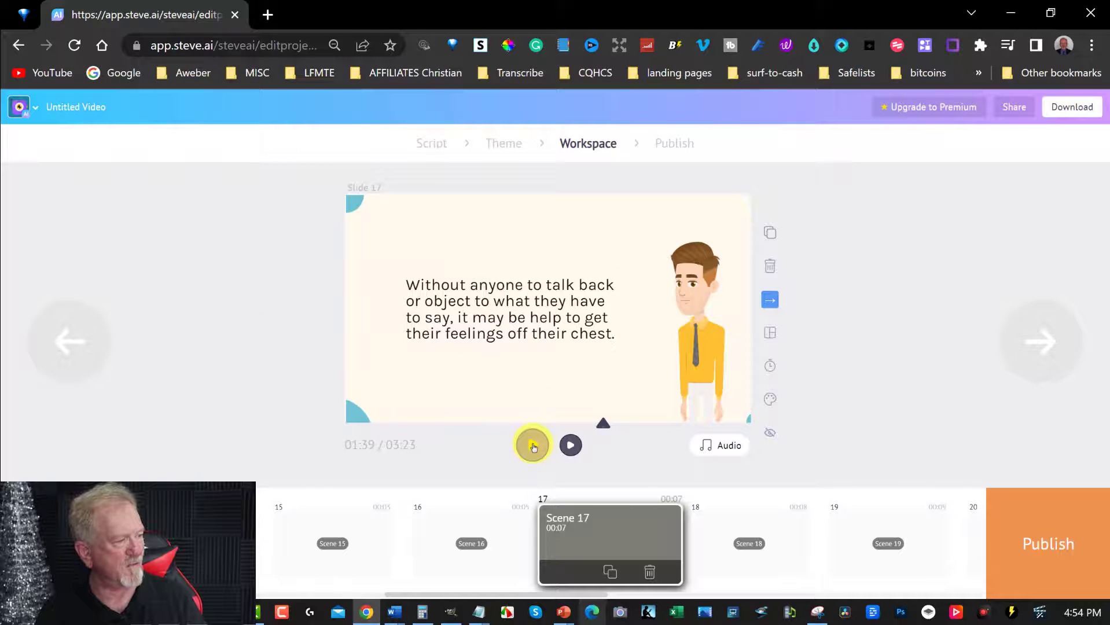
Step: Remove the extra 'be' from scene 17's sentence, apply it, and replay the scene
left_click(573, 446)
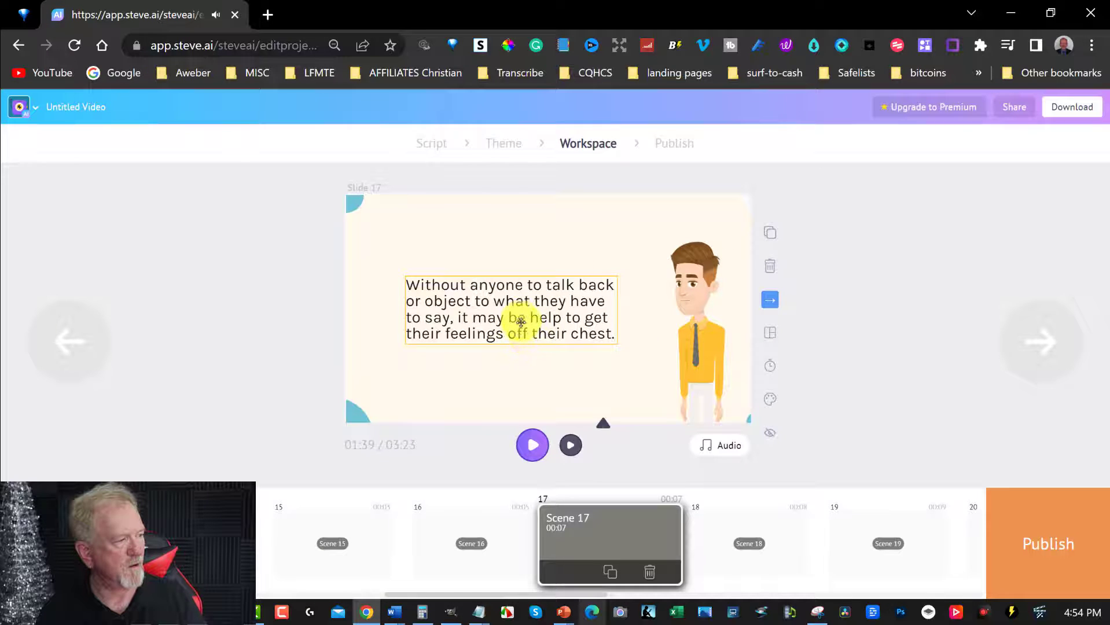
left_click(520, 317)
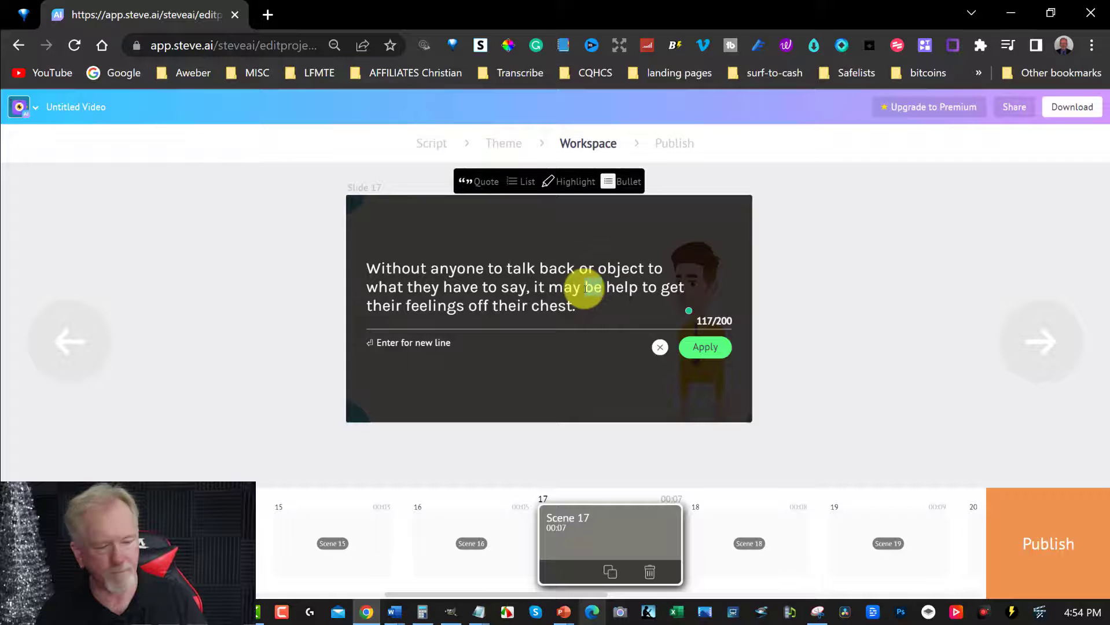
key("BackSpace")
key("BackSpace")
key("BackSpace")
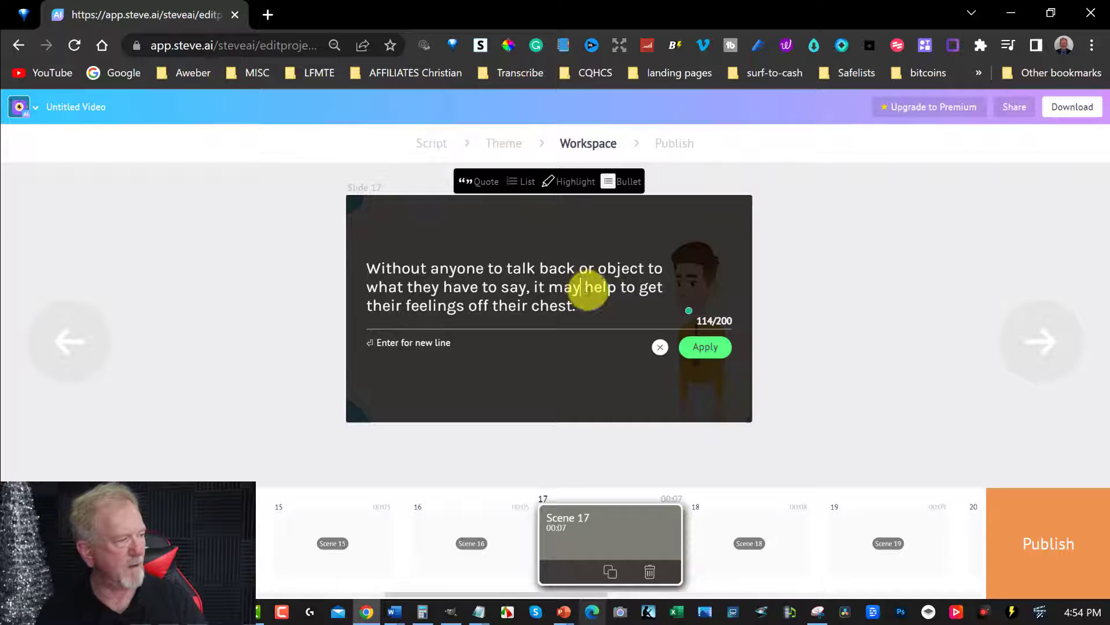
left_click(712, 348)
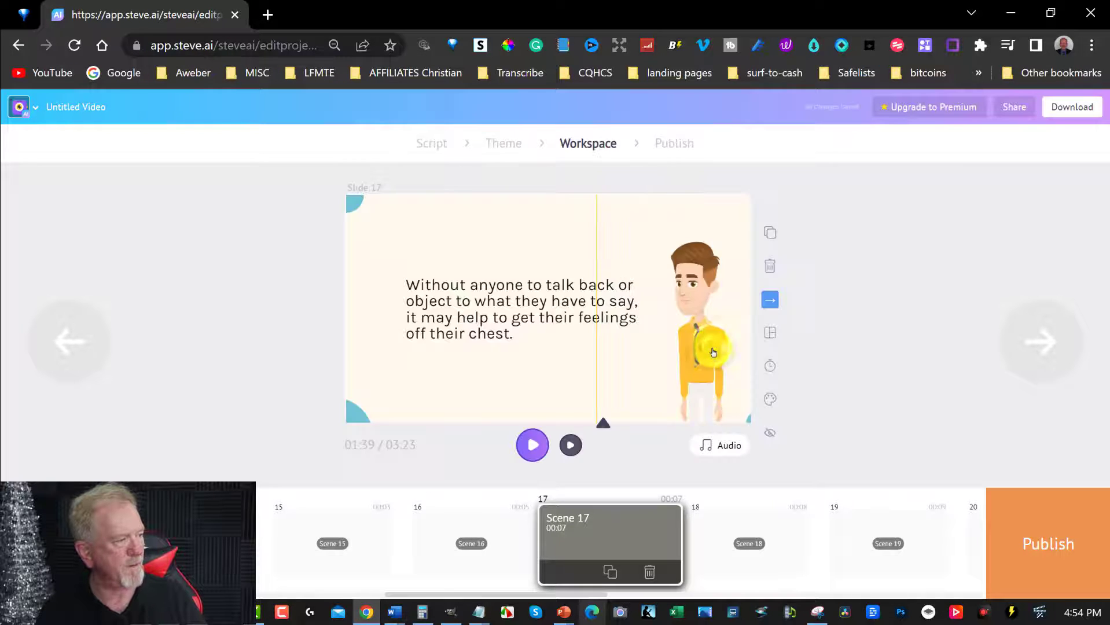
left_click(572, 449)
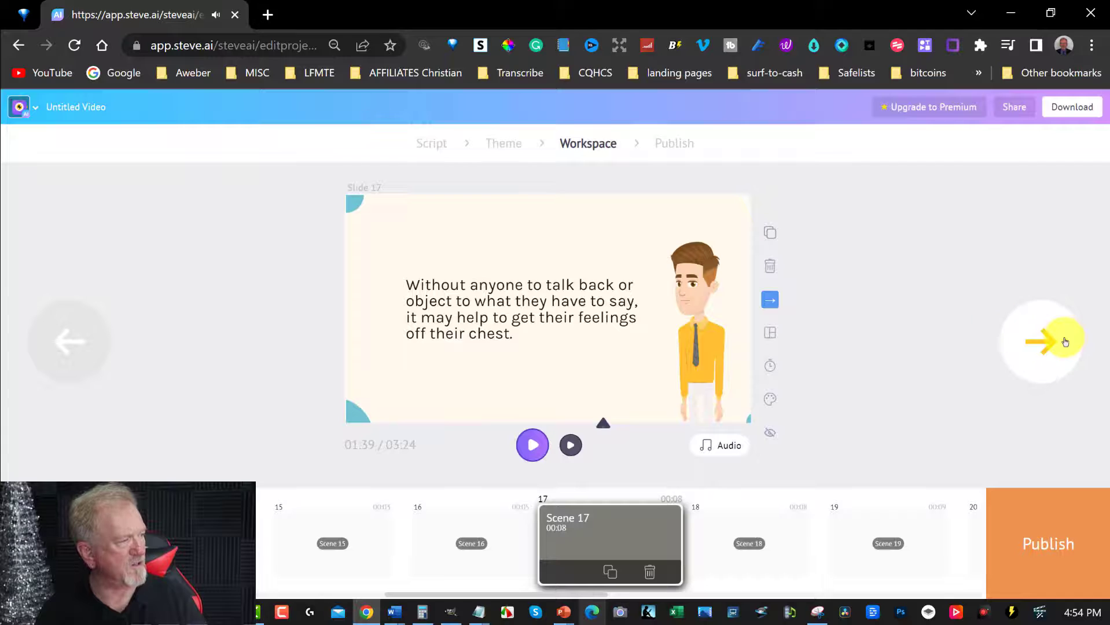
Step: Advance three slides from scene 17 to scene 20, the 'Taking a vacation' tip
left_click(1064, 342)
left_click(1056, 343)
left_click(1050, 345)
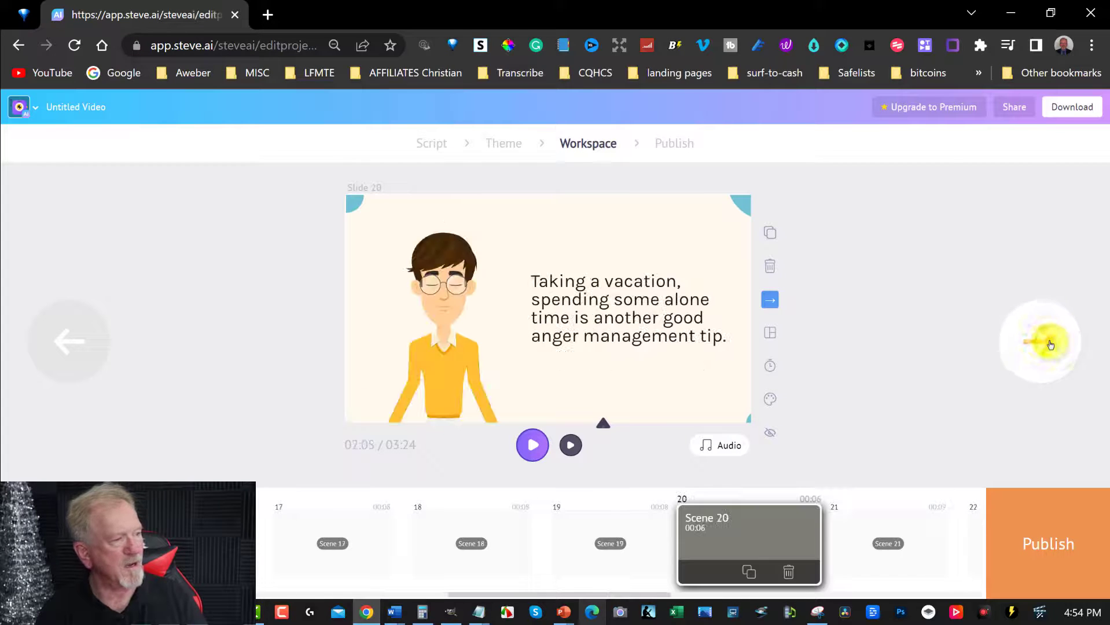